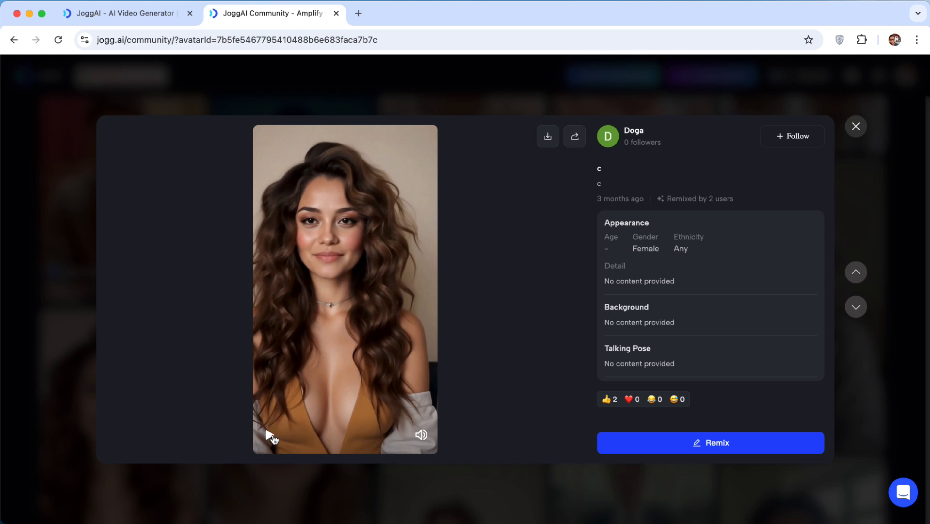
Browse and preview avatars in the JoggAI community gallery
{"action": "left_click", "coordinate": [270, 436]}
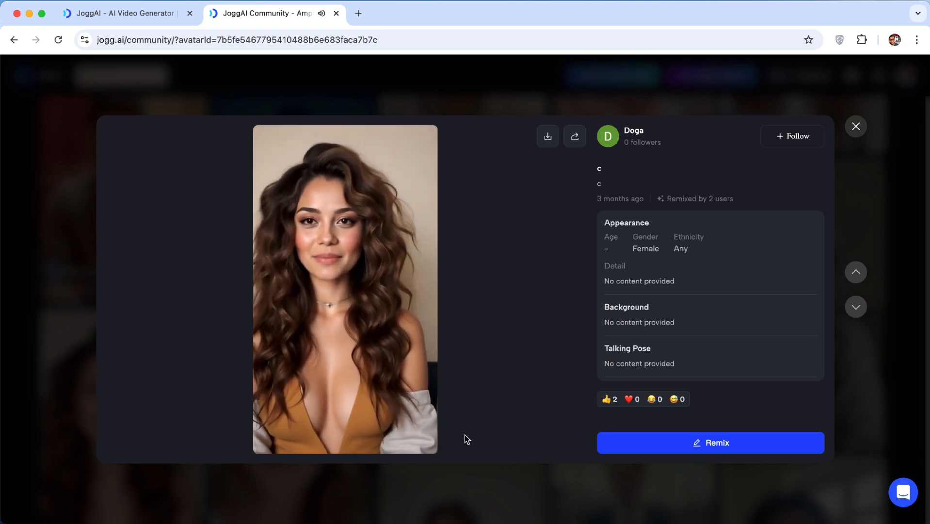
{"action": "left_click", "coordinate": [856, 126]}
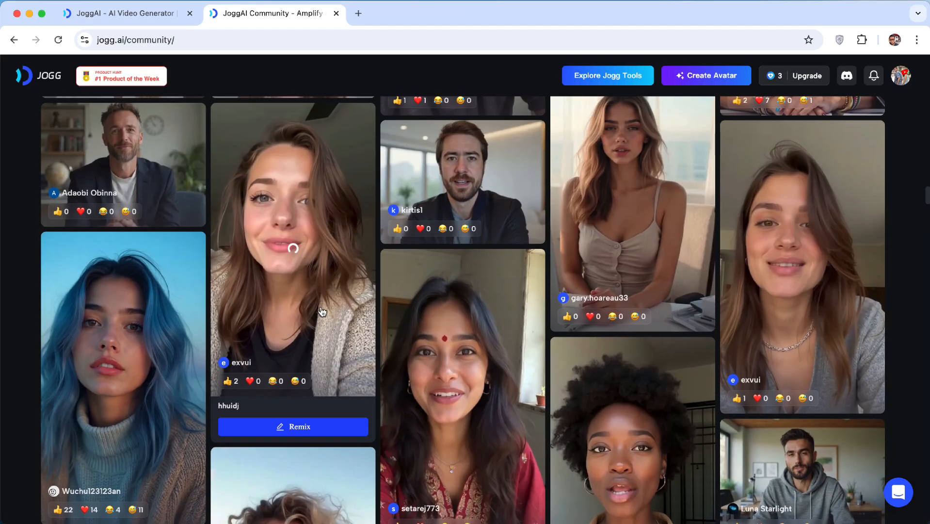
{"action": "scroll", "coordinate": [528, 259], "scroll_direction": "up", "scroll_amount": 2}
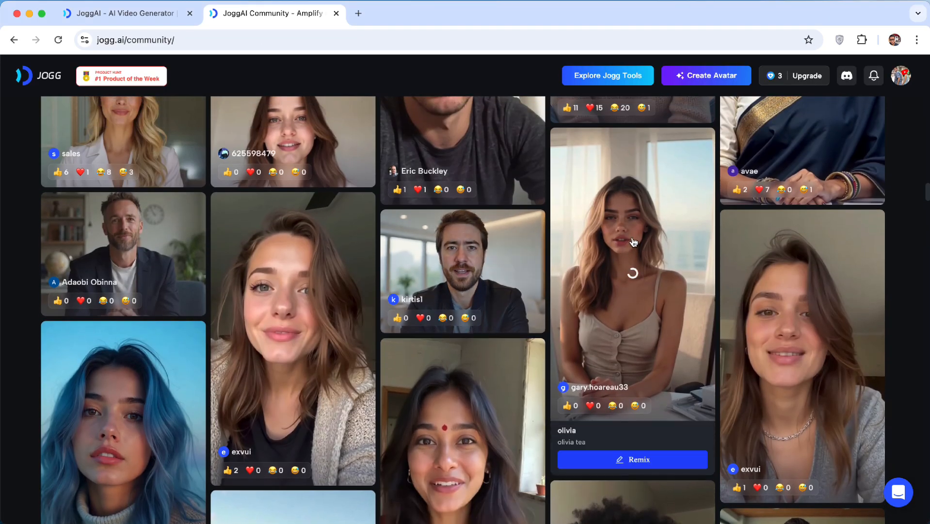
{"action": "left_click", "coordinate": [624, 292]}
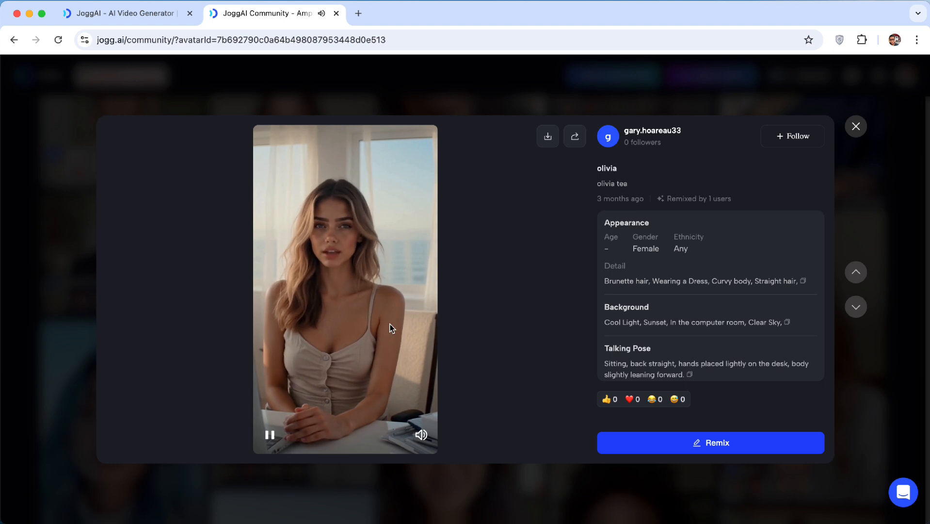
{"action": "scroll", "coordinate": [390, 325], "scroll_direction": "down", "scroll_amount": 2}
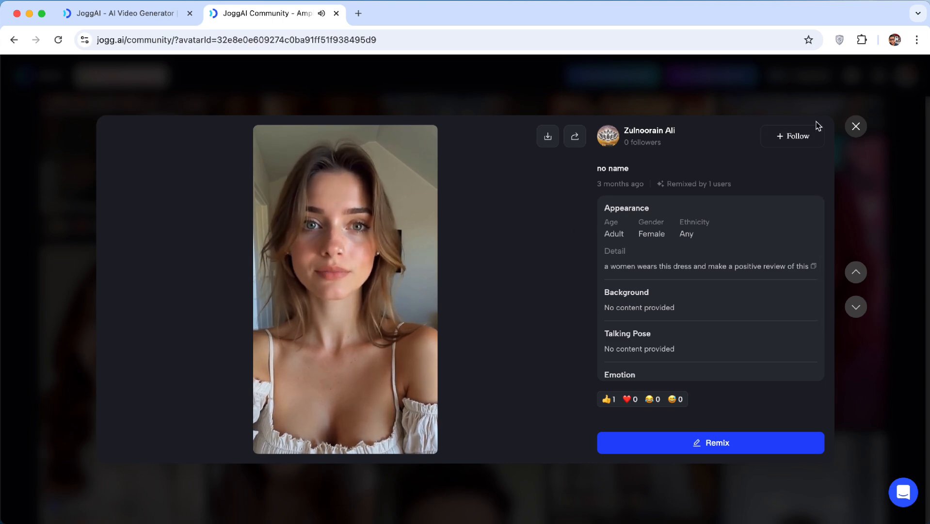
{"action": "left_click", "coordinate": [856, 127]}
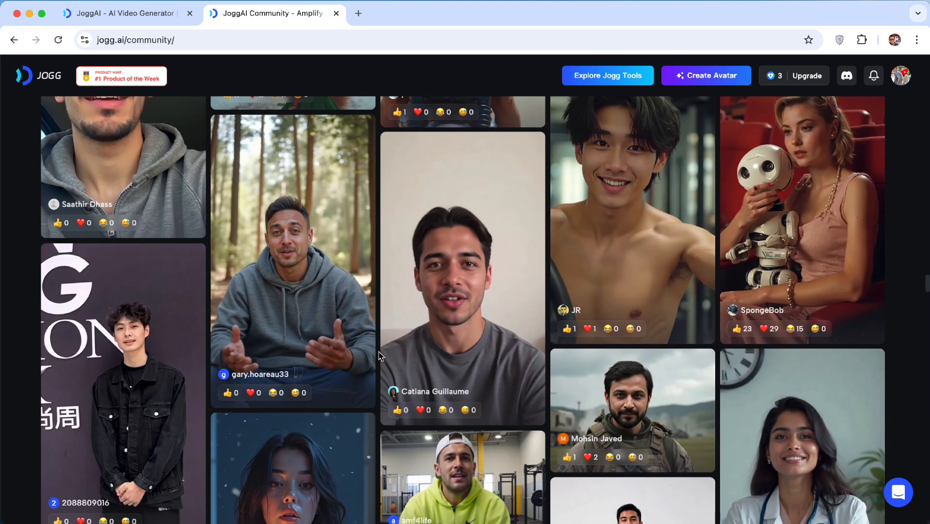
{"action": "left_click", "coordinate": [304, 307]}
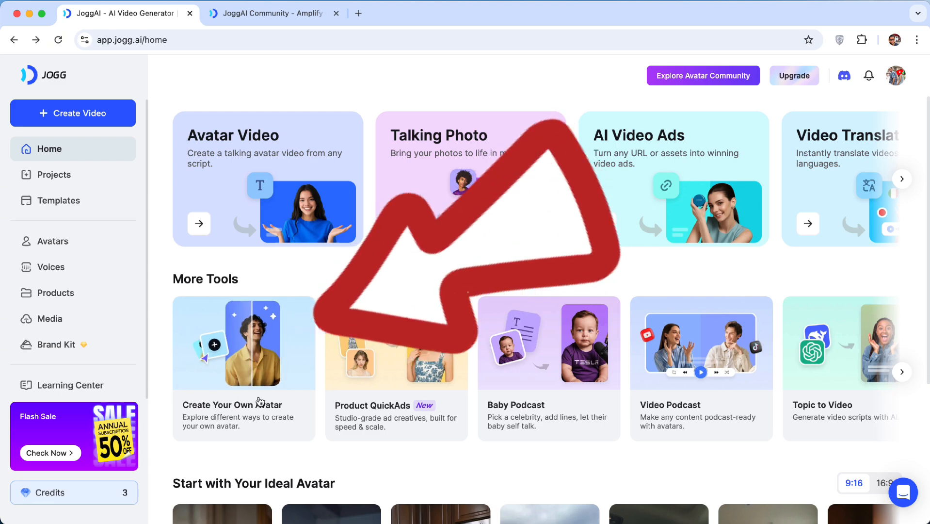
Start creating your own avatar with Text to Avatar and choose the Professional style
{"action": "left_click", "coordinate": [224, 352]}
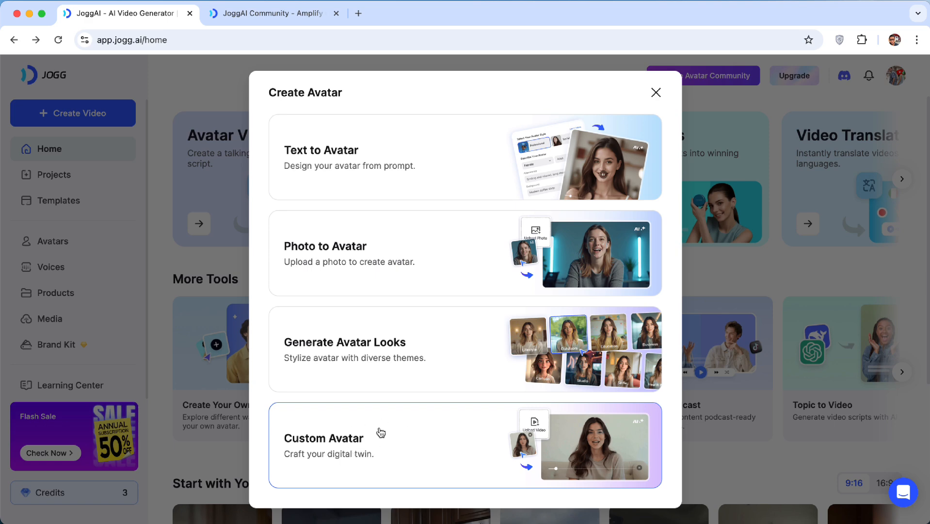
{"action": "left_click", "coordinate": [369, 160]}
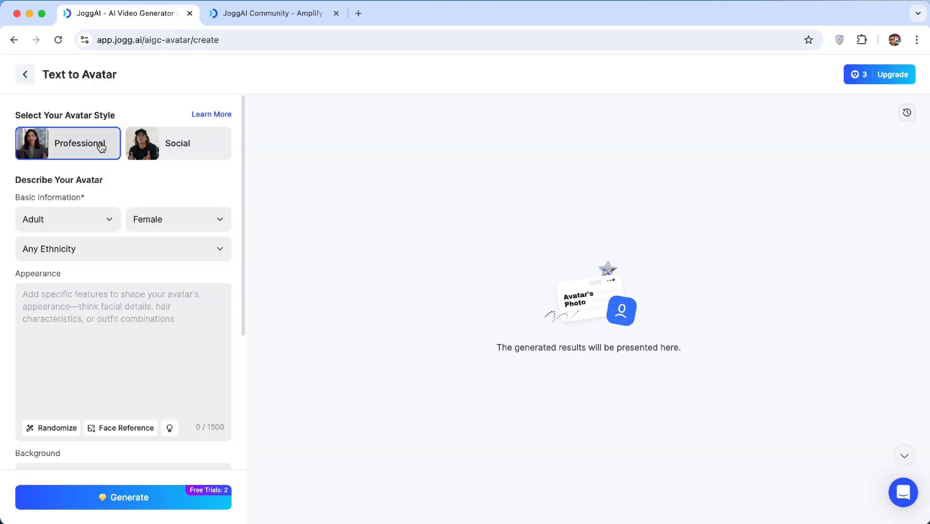
{"action": "left_click", "coordinate": [144, 147]}
{"action": "left_click", "coordinate": [79, 140]}
Set the avatar's basic information to Young adult, Female and Any Ethnicity
{"action": "left_click", "coordinate": [78, 220]}
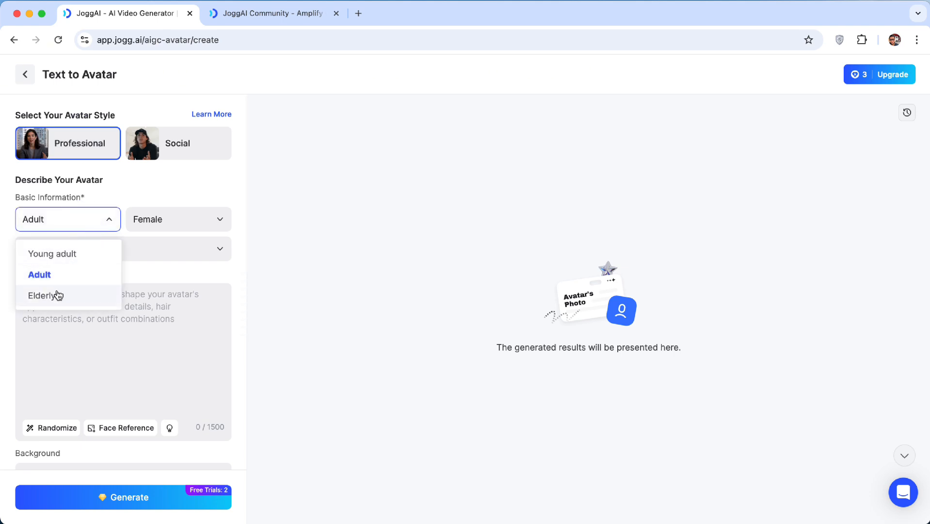
{"action": "left_click", "coordinate": [67, 254]}
{"action": "left_click", "coordinate": [165, 224]}
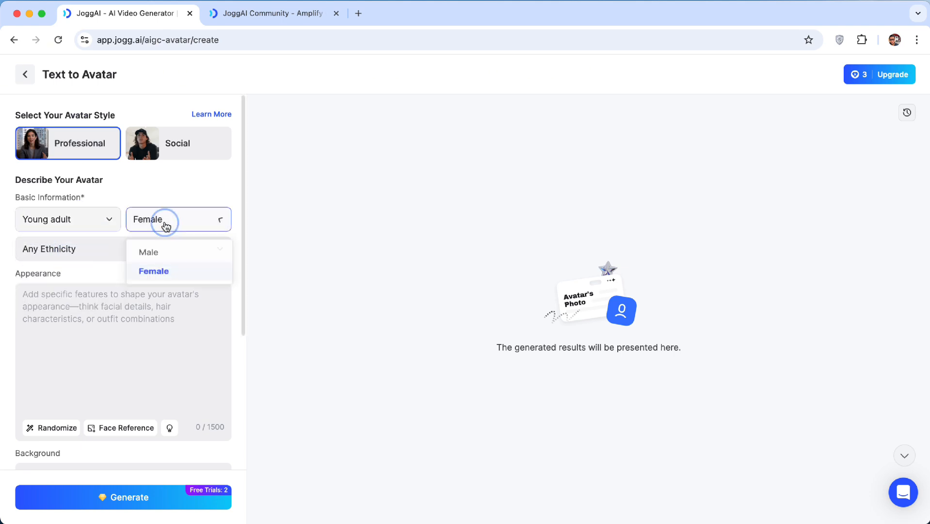
{"action": "left_click", "coordinate": [160, 268]}
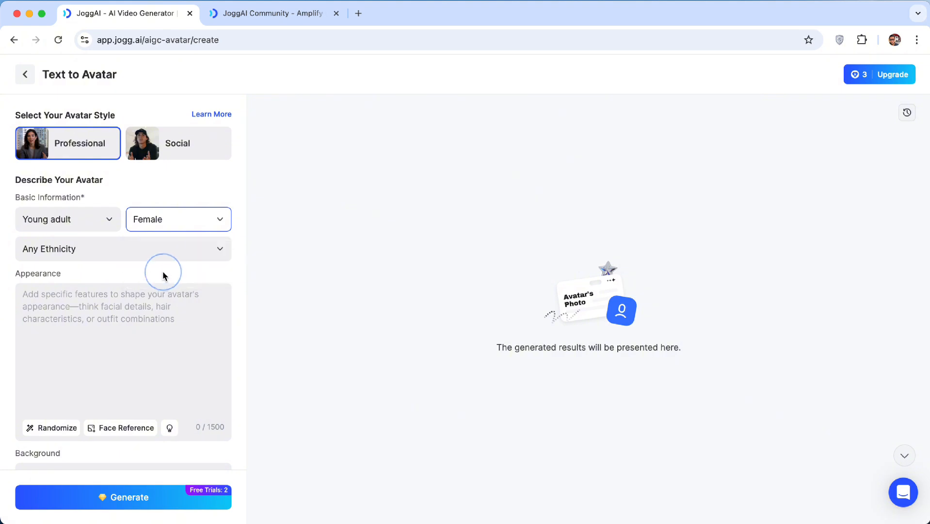
{"action": "left_click", "coordinate": [95, 260]}
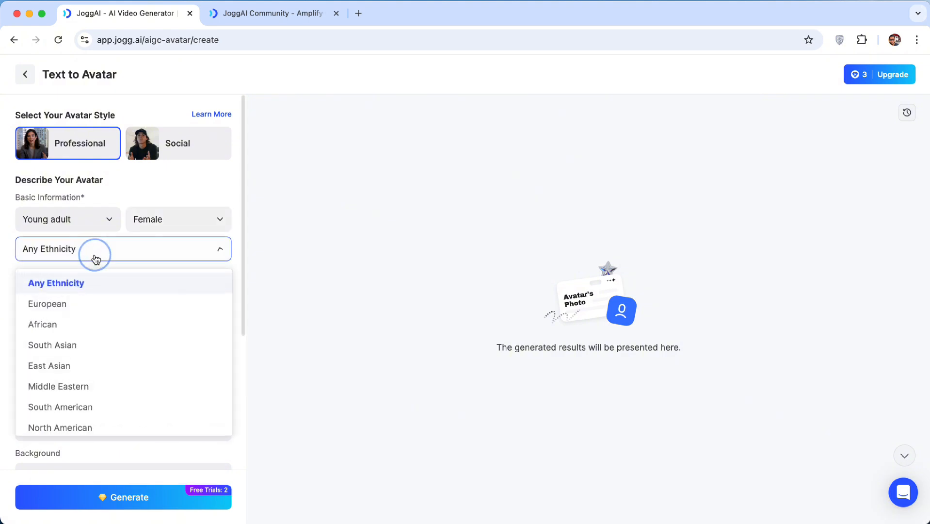
{"action": "left_click", "coordinate": [84, 283]}
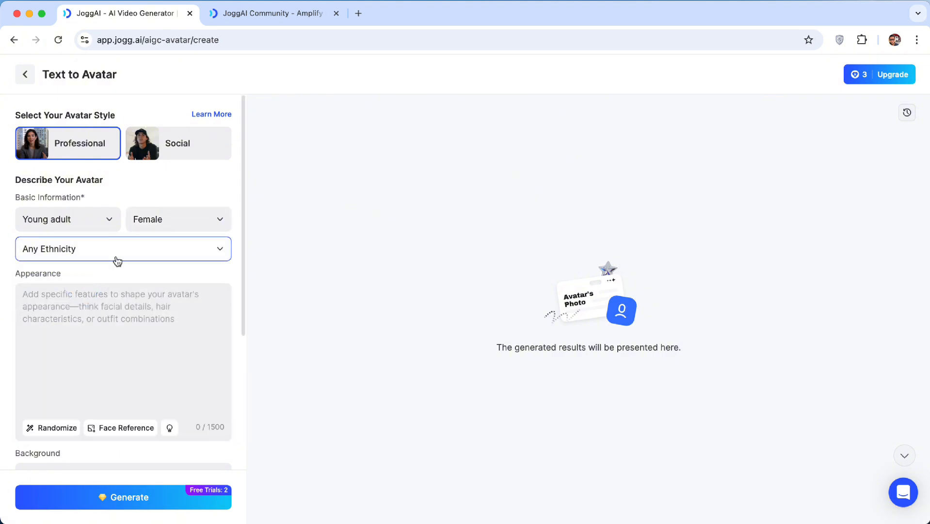
{"action": "left_click", "coordinate": [94, 318]}
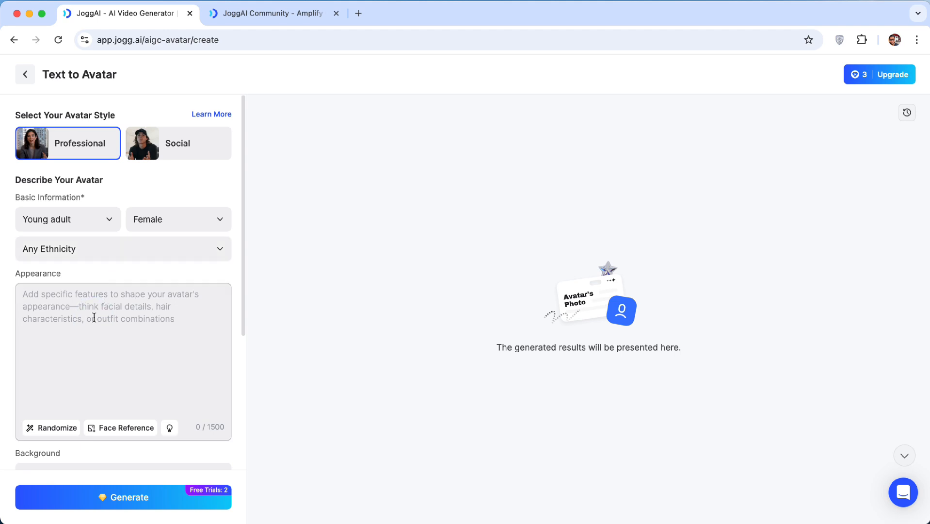
{"action": "left_click", "coordinate": [61, 427]}
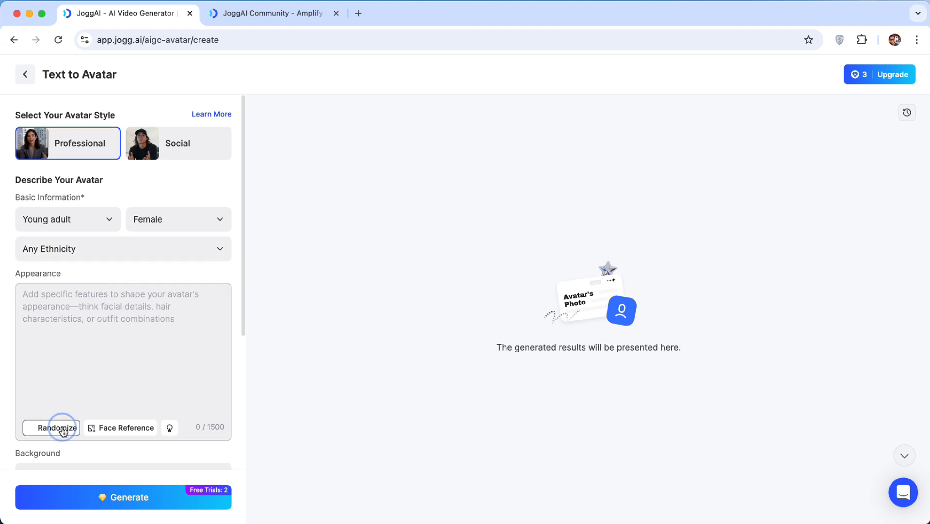
{"action": "left_click", "coordinate": [113, 427]}
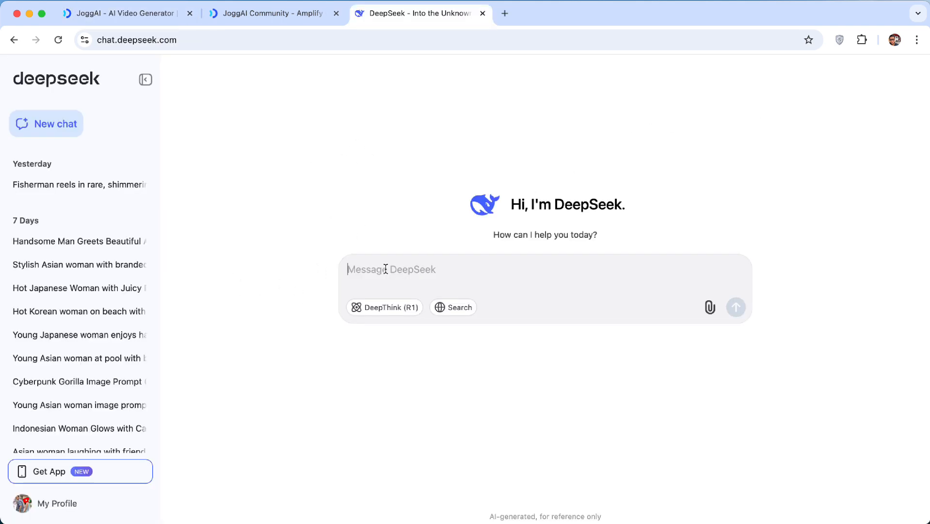
In DeepSeek, ask for an image prompt of a young beautiful Asian woman with a professional YouTuber background and a MacBook on the table
{"action": "type", "text": "an image prompt of young beautiful asian woman. Professional YouTuber background with a macbook on the table."}
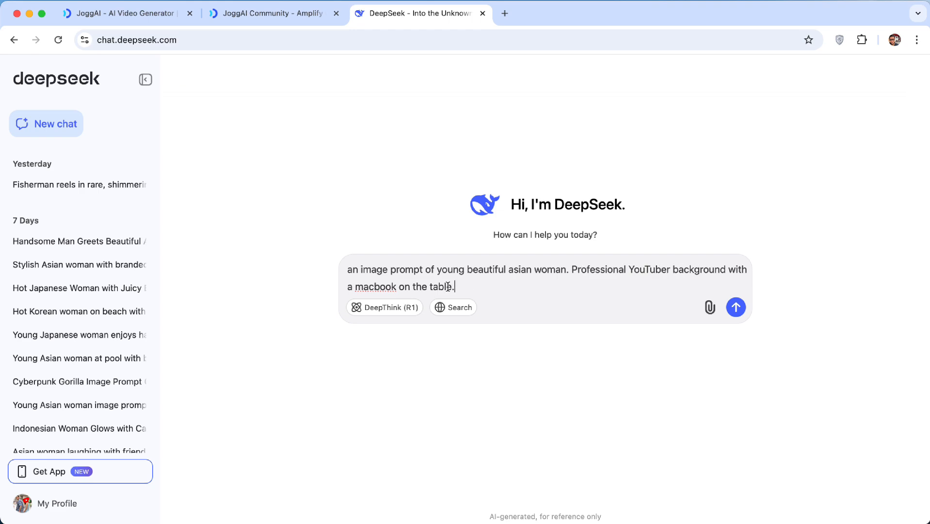
{"action": "key", "text": "Return"}
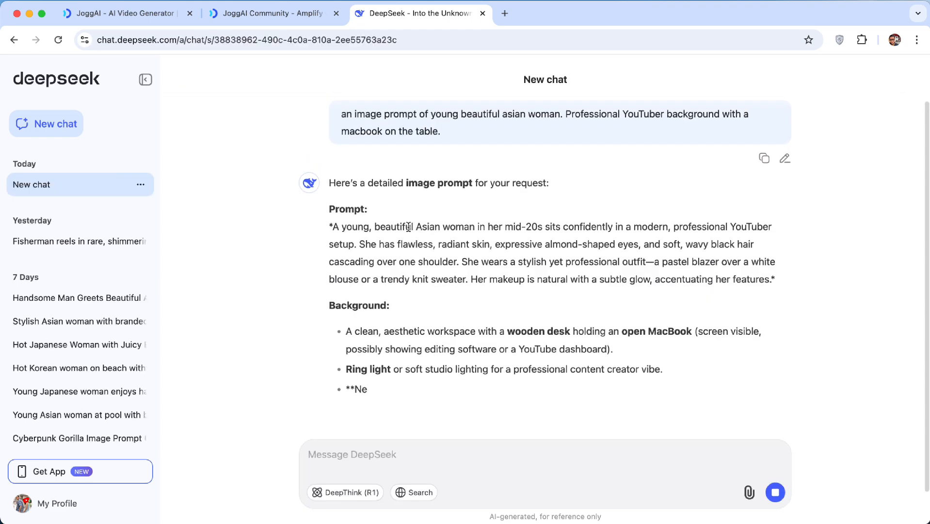
Copy DeepSeek's prompt paragraph and paste it into the avatar's Appearance field, replacing any existing text
{"action": "left_click_drag", "start_coordinate": [333, 238], "coordinate": [773, 287]}
{"action": "key", "text": "super+c"}
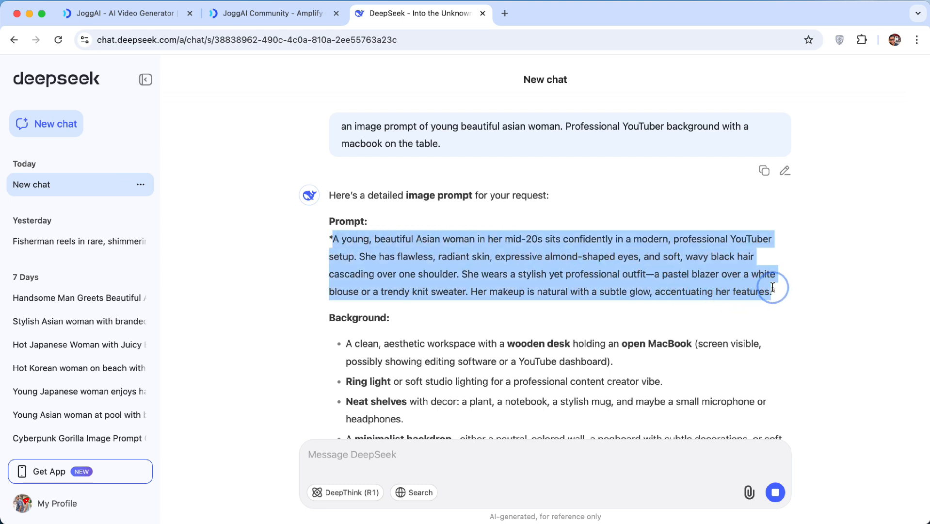
{"action": "left_click", "coordinate": [131, 13]}
{"action": "left_click", "coordinate": [91, 317]}
{"action": "key", "text": "super+a"}
{"action": "key", "text": "super+v"}
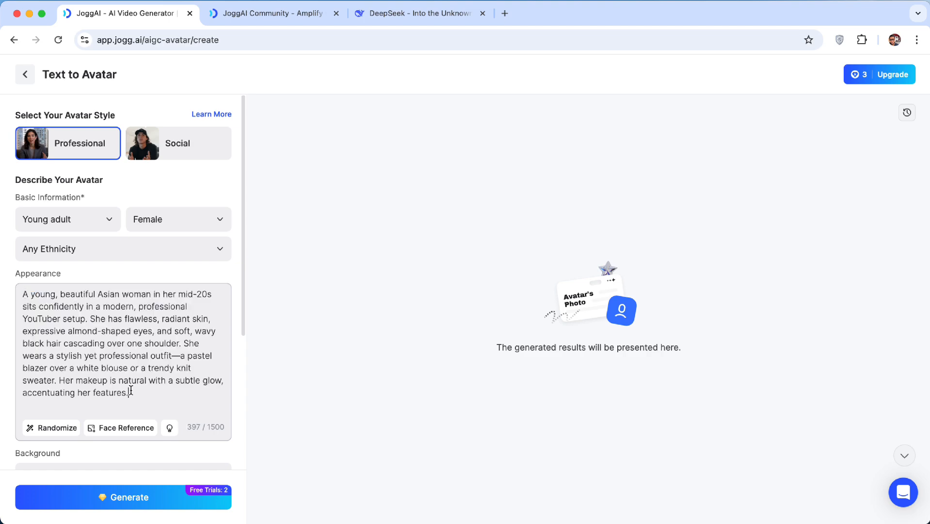
Copy DeepSeek's Background and Vibe sections and append them to the Appearance description
{"action": "left_click", "coordinate": [417, 13]}
{"action": "scroll", "coordinate": [401, 183], "scroll_direction": "down", "scroll_amount": 3}
{"action": "scroll", "coordinate": [359, 259], "scroll_direction": "down", "scroll_amount": 2}
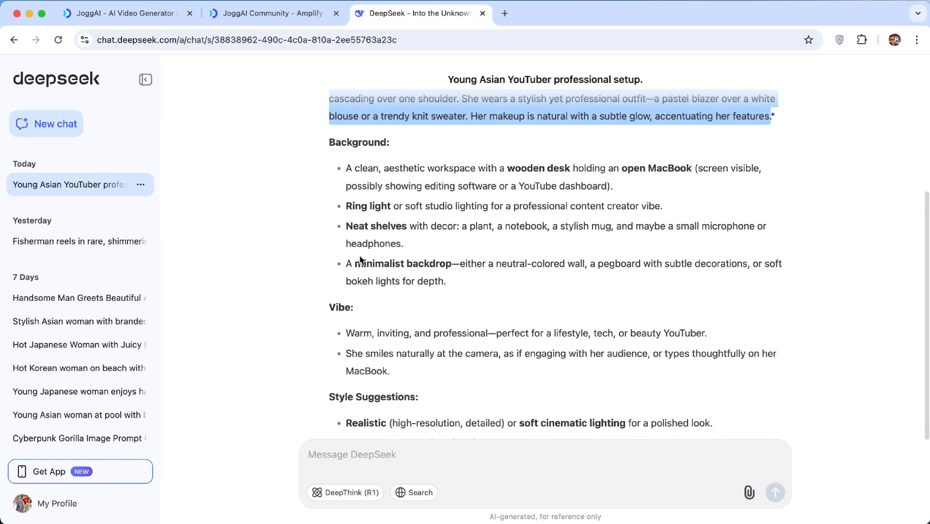
{"action": "scroll", "coordinate": [339, 171], "scroll_direction": "down", "scroll_amount": 2}
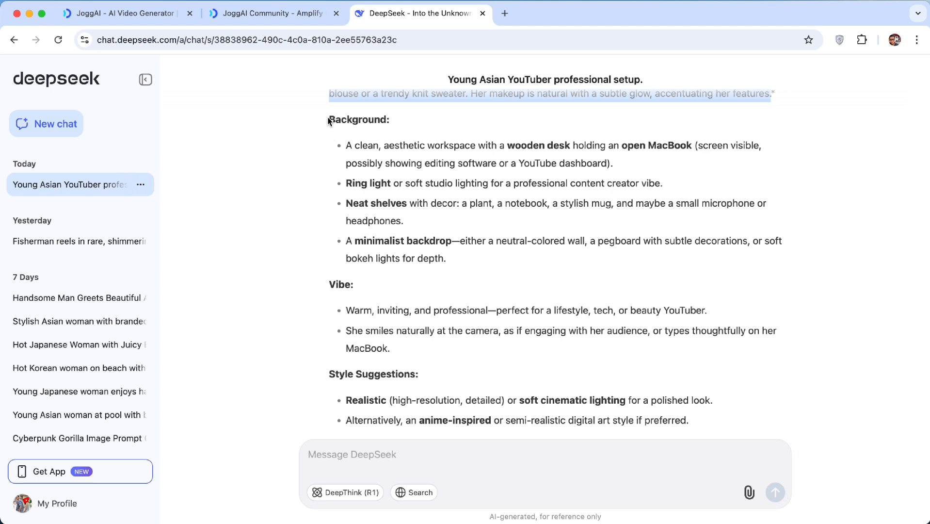
{"action": "left_click_drag", "start_coordinate": [330, 116], "coordinate": [410, 355]}
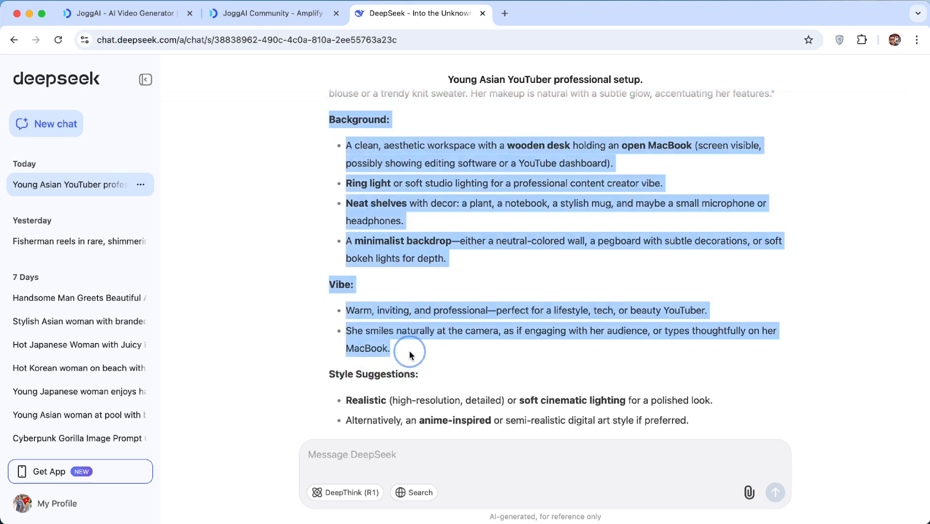
{"action": "left_click", "coordinate": [125, 13]}
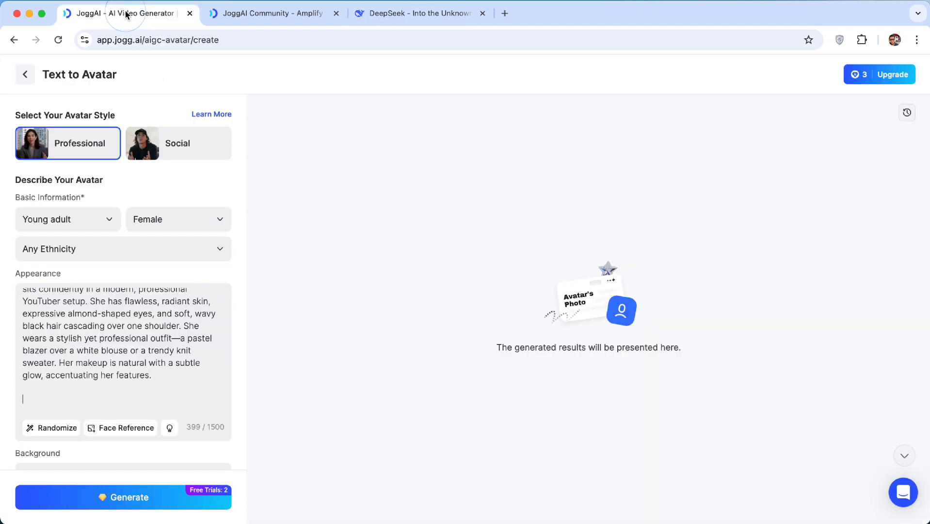
{"action": "left_click", "coordinate": [115, 321]}
{"action": "key", "text": "super+v"}
Generate the avatar photos from the description
{"action": "scroll", "coordinate": [117, 349], "scroll_direction": "up", "scroll_amount": 10}
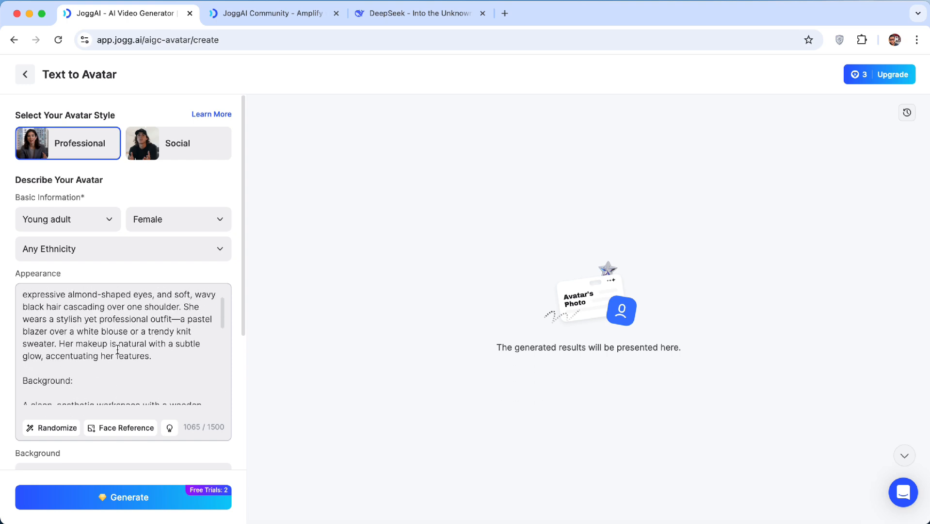
{"action": "scroll", "coordinate": [117, 349], "scroll_direction": "down", "scroll_amount": 8}
{"action": "scroll", "coordinate": [117, 349], "scroll_direction": "down", "scroll_amount": 2}
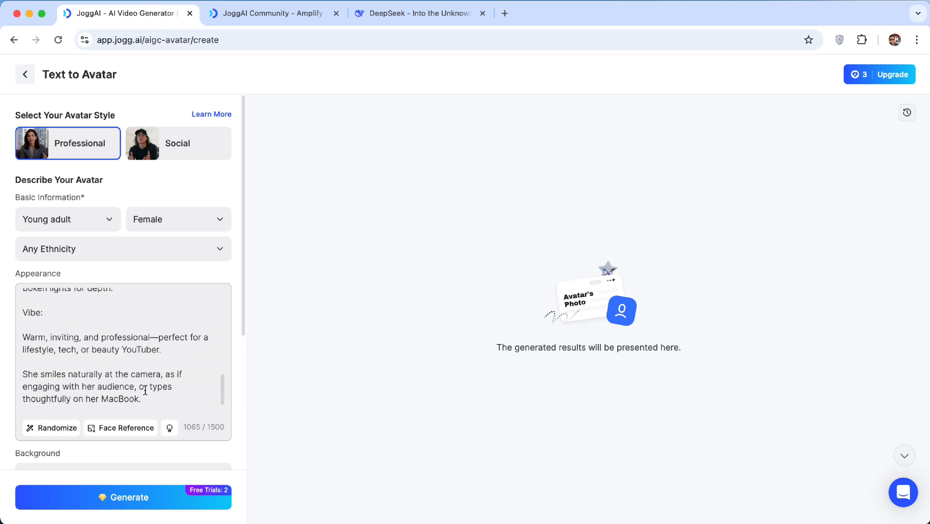
{"action": "left_click", "coordinate": [158, 498]}
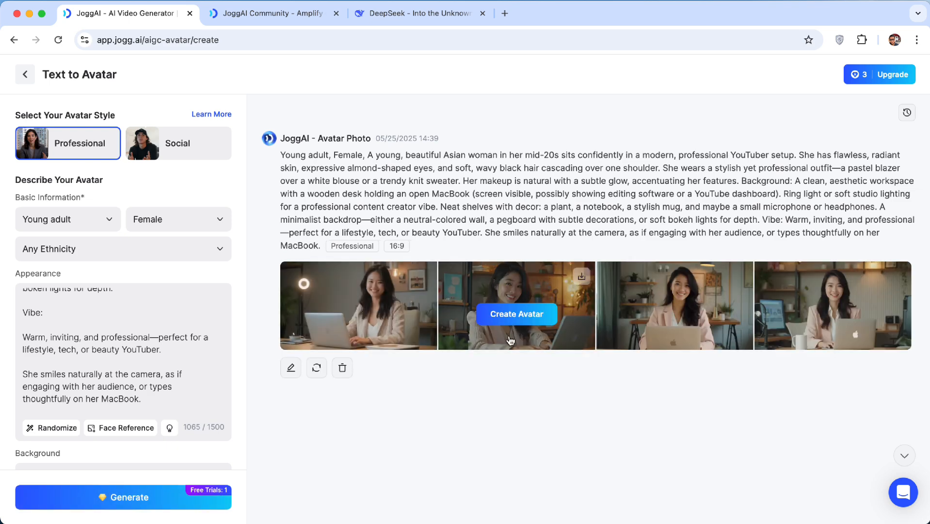
Open the generated photos and page through all four of them
{"action": "left_click", "coordinate": [411, 301]}
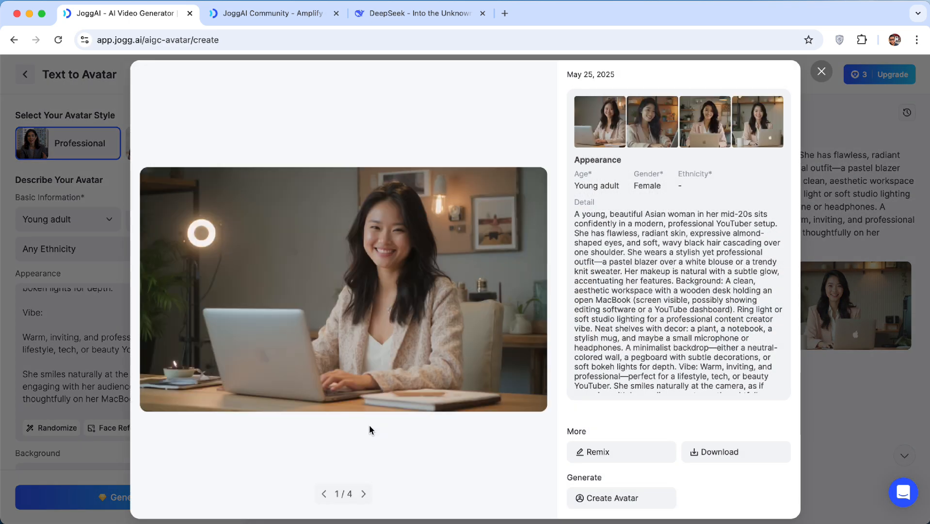
{"action": "left_click", "coordinate": [363, 494]}
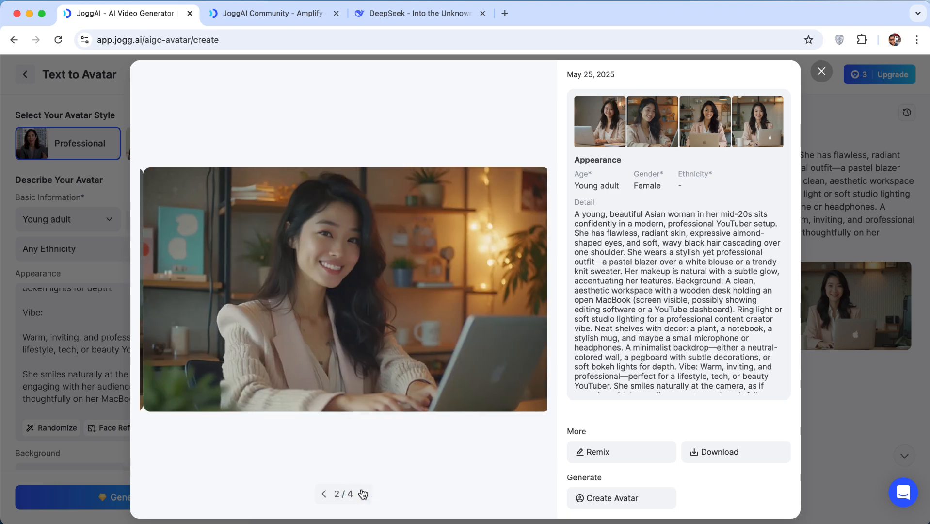
{"action": "left_click", "coordinate": [363, 493]}
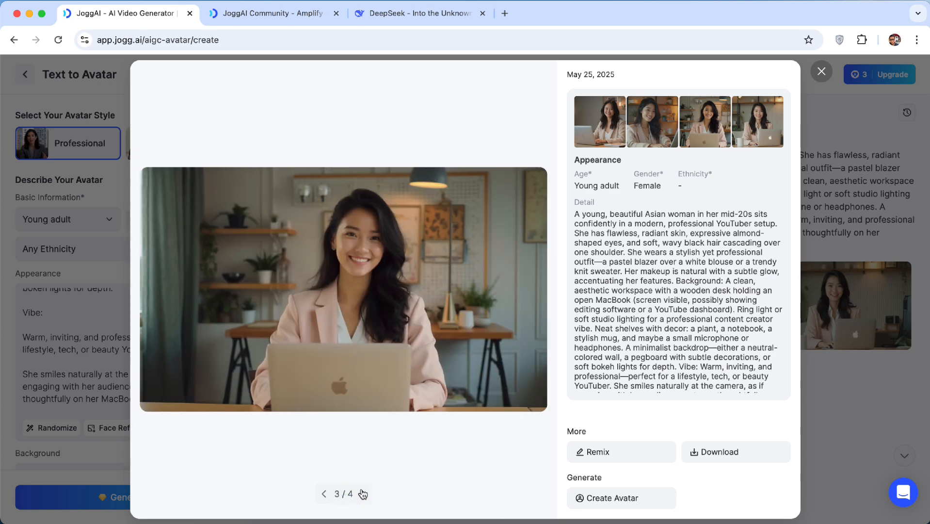
{"action": "left_click", "coordinate": [363, 494]}
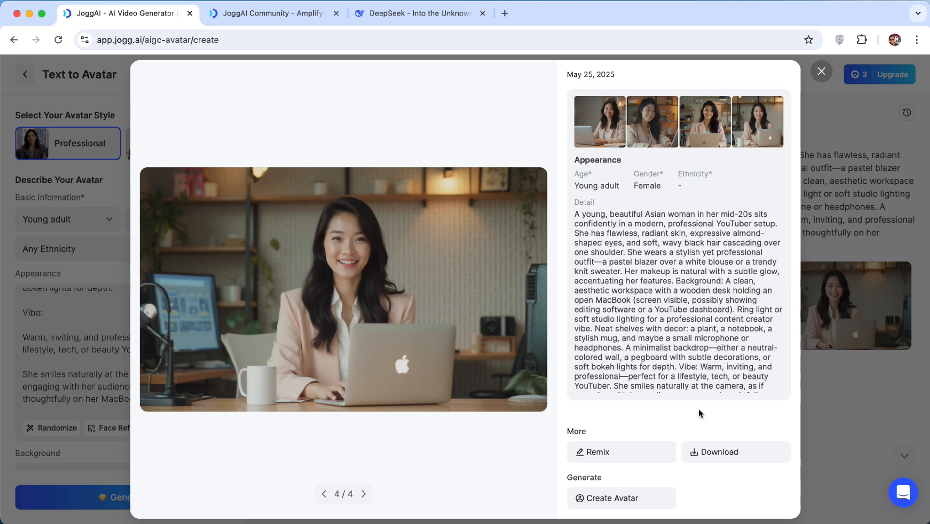
Download the fourth avatar photo, close the viewer, and start creating an avatar from that photo
{"action": "left_click", "coordinate": [722, 453]}
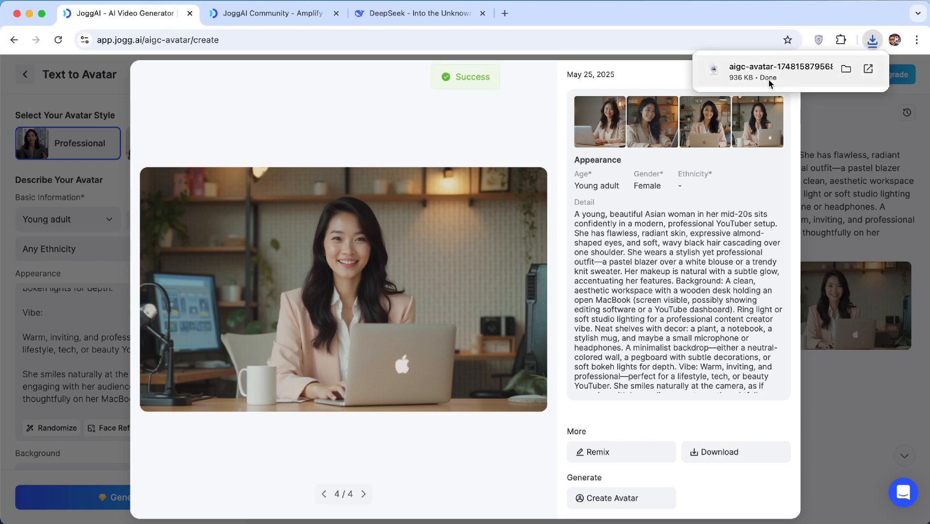
{"action": "left_click", "coordinate": [816, 349]}
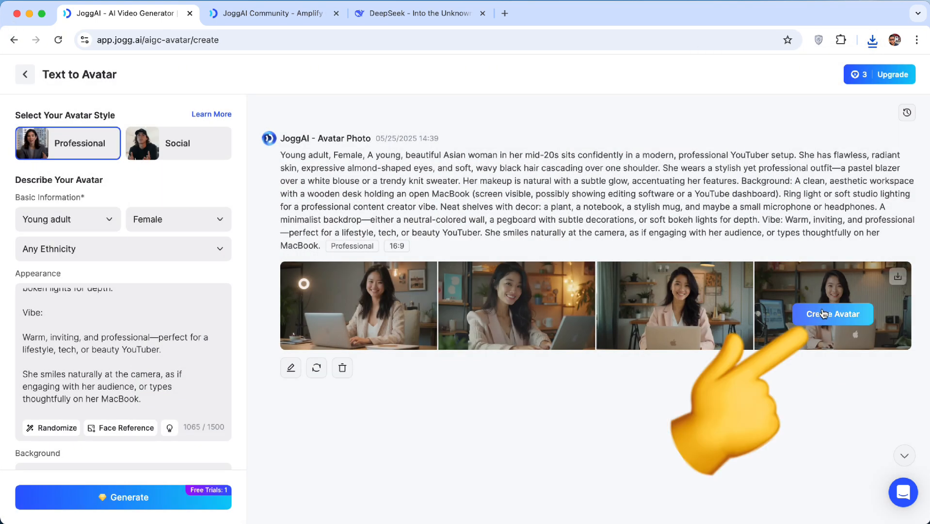
{"action": "left_click", "coordinate": [827, 313]}
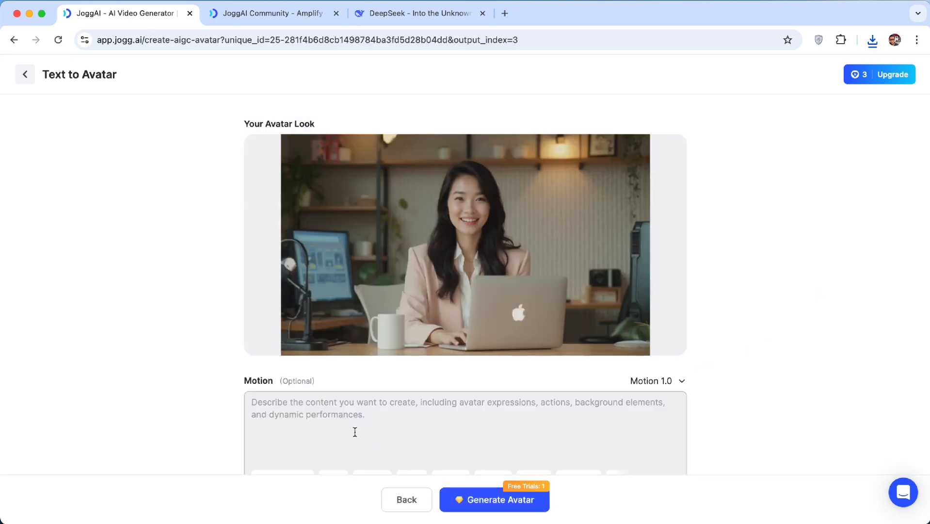
Fill the avatar's Motion description with the Serious motion preset
{"action": "scroll", "coordinate": [368, 419], "scroll_direction": "down", "scroll_amount": 2}
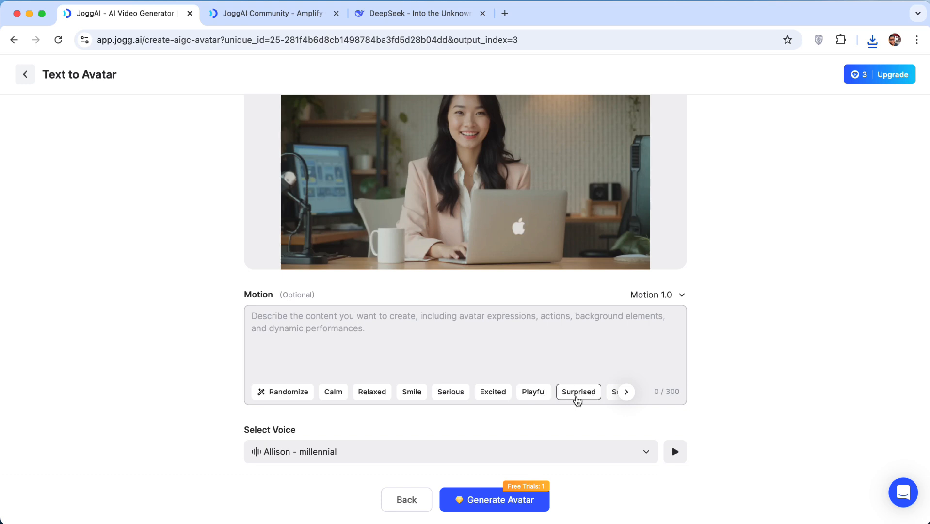
{"action": "left_click", "coordinate": [626, 394]}
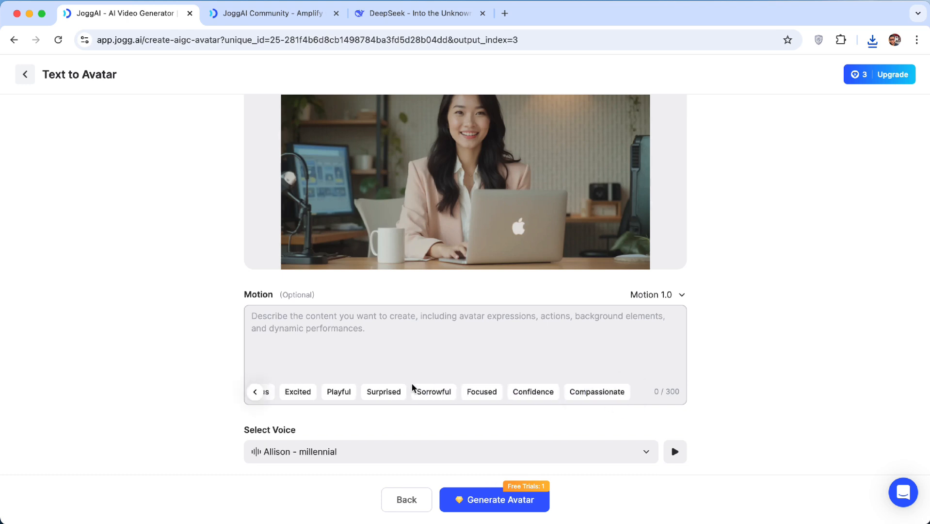
{"action": "left_click", "coordinate": [261, 391]}
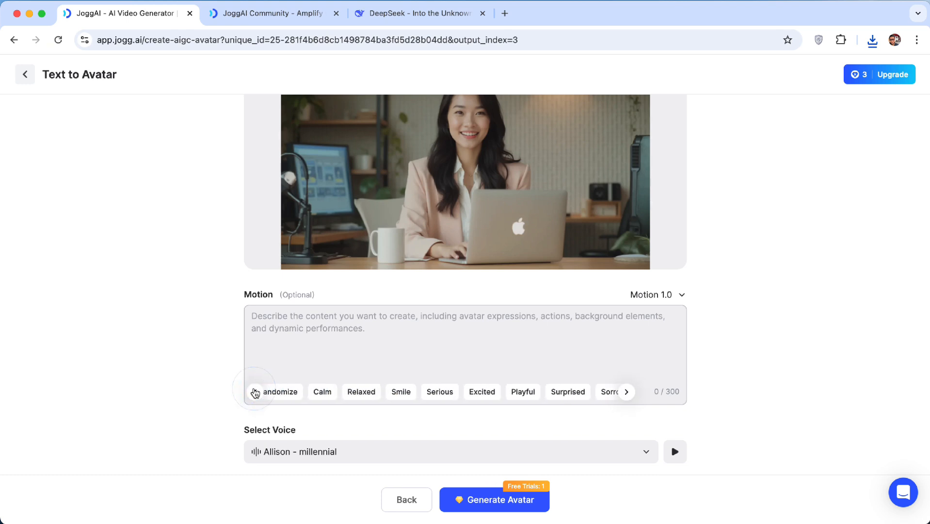
{"action": "left_click", "coordinate": [439, 392]}
{"action": "scroll", "coordinate": [219, 409], "scroll_direction": "down", "scroll_amount": 1}
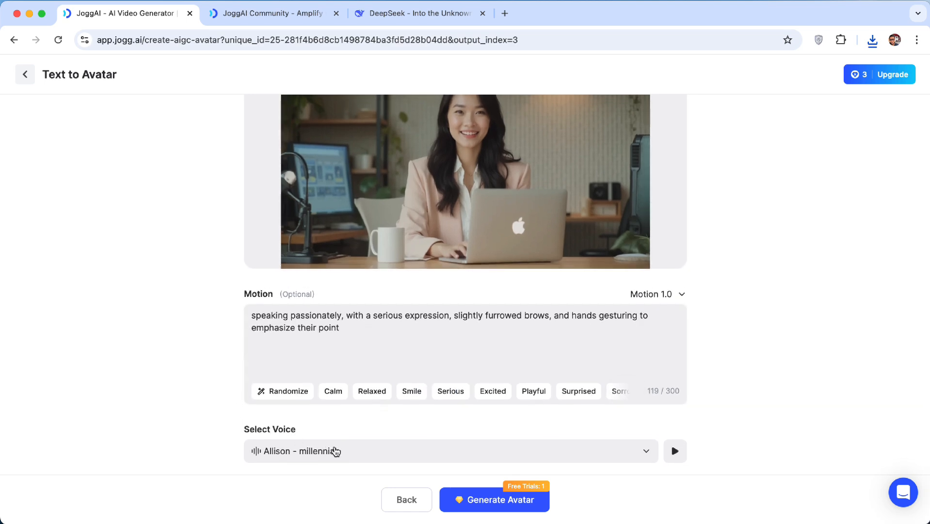
Open the voice library and filter the public voices to Female and English
{"action": "left_click", "coordinate": [334, 451]}
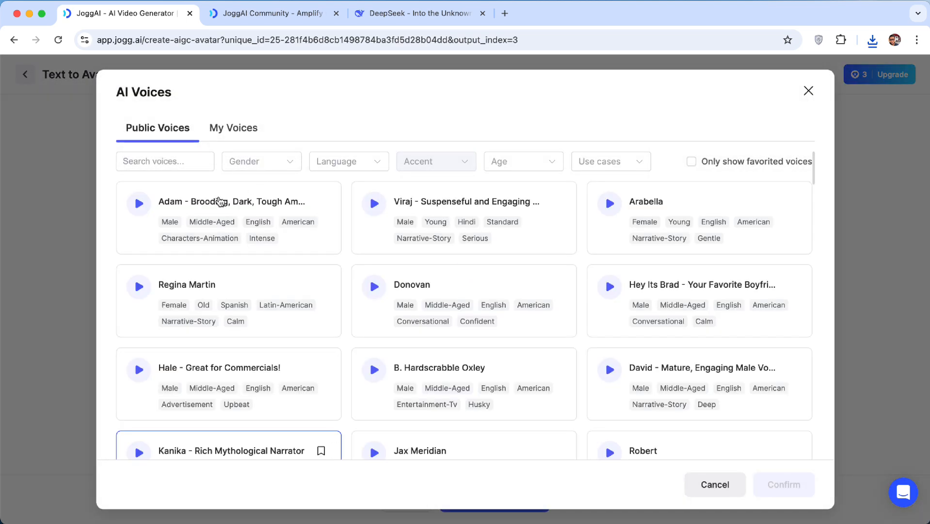
{"action": "left_click", "coordinate": [140, 204]}
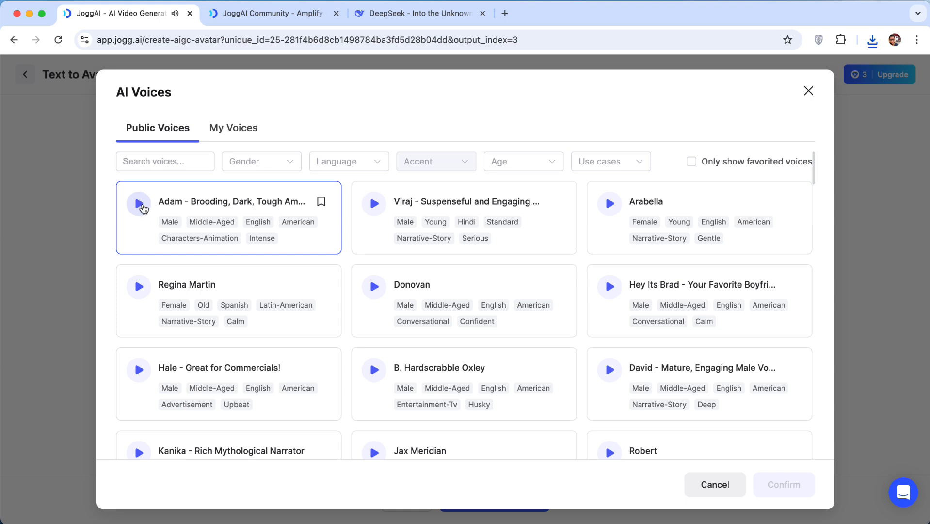
{"action": "left_click", "coordinate": [256, 166]}
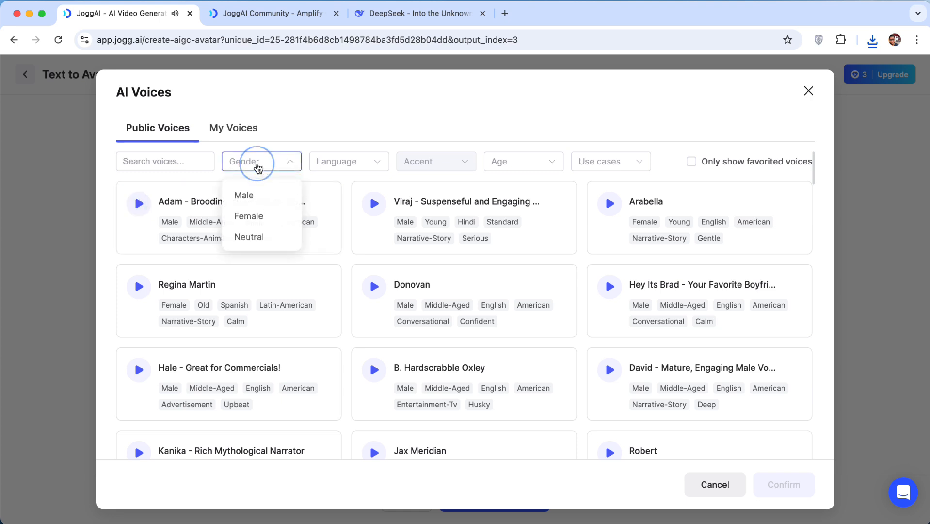
{"action": "left_click", "coordinate": [250, 216]}
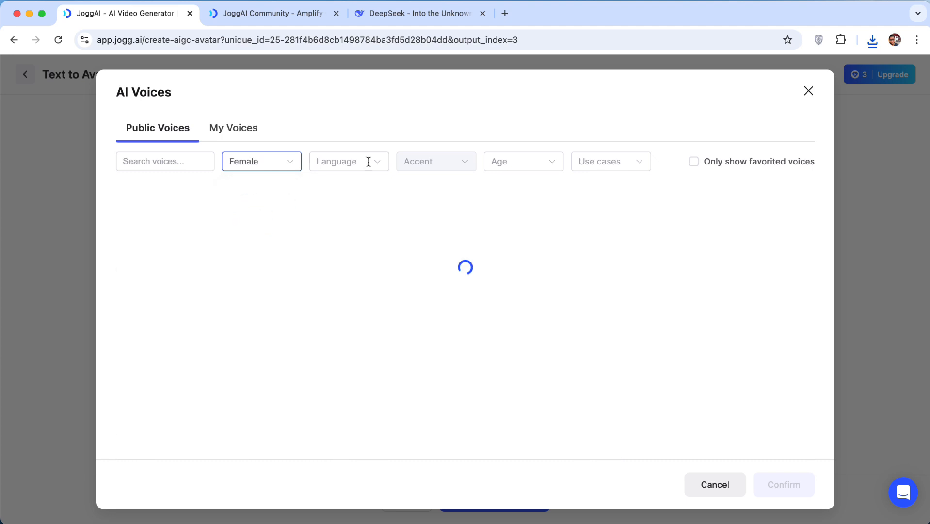
{"action": "left_click", "coordinate": [368, 161]}
{"action": "scroll", "coordinate": [341, 266], "scroll_direction": "down", "scroll_amount": 3}
{"action": "scroll", "coordinate": [342, 266], "scroll_direction": "down", "scroll_amount": 4}
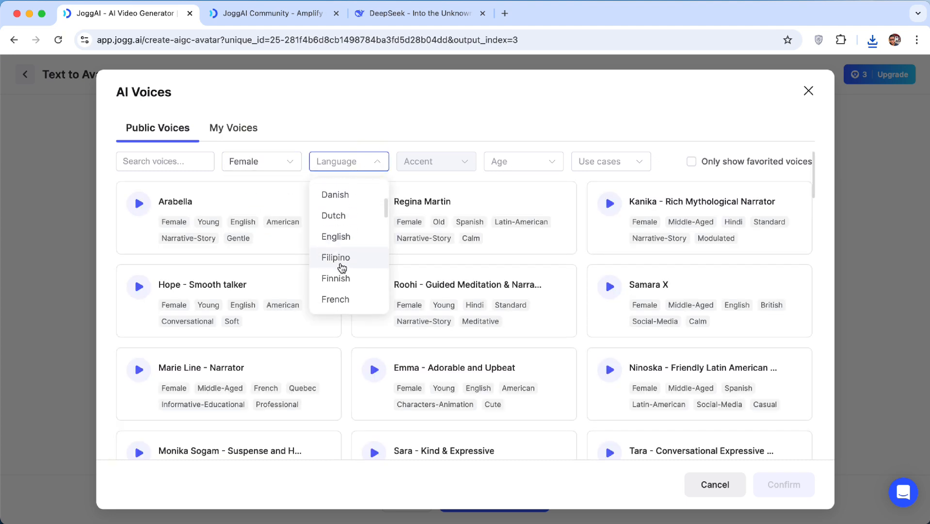
{"action": "scroll", "coordinate": [342, 265], "scroll_direction": "down", "scroll_amount": 6}
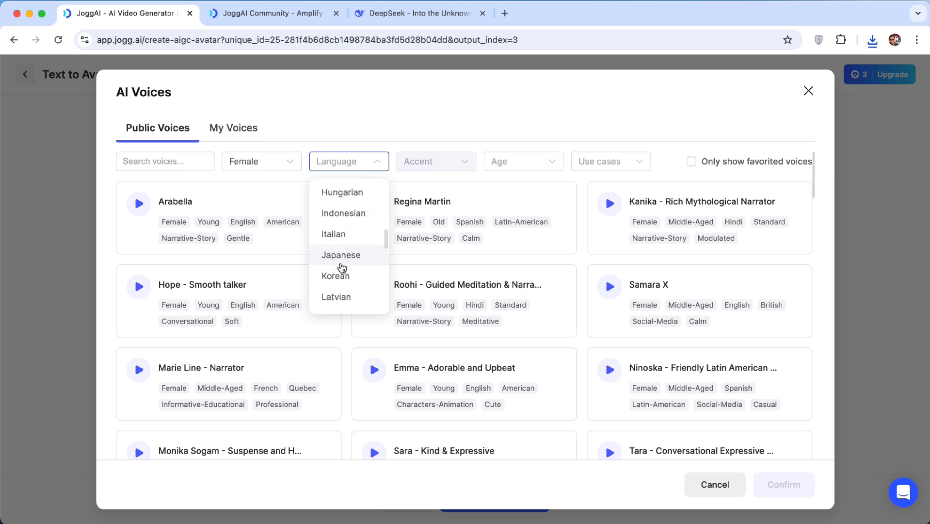
{"action": "left_click", "coordinate": [350, 275]}
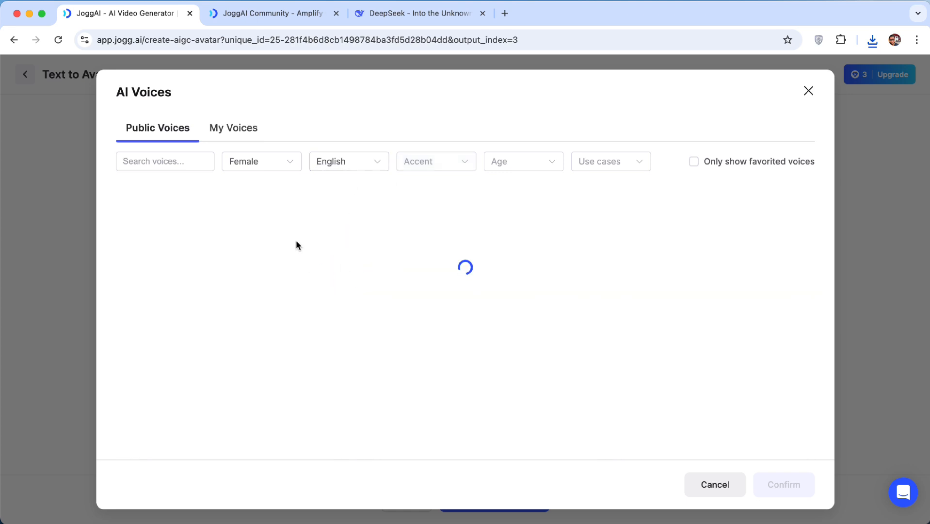
Preview the Arabella, Lily and Angela voices
{"action": "left_click", "coordinate": [140, 205]}
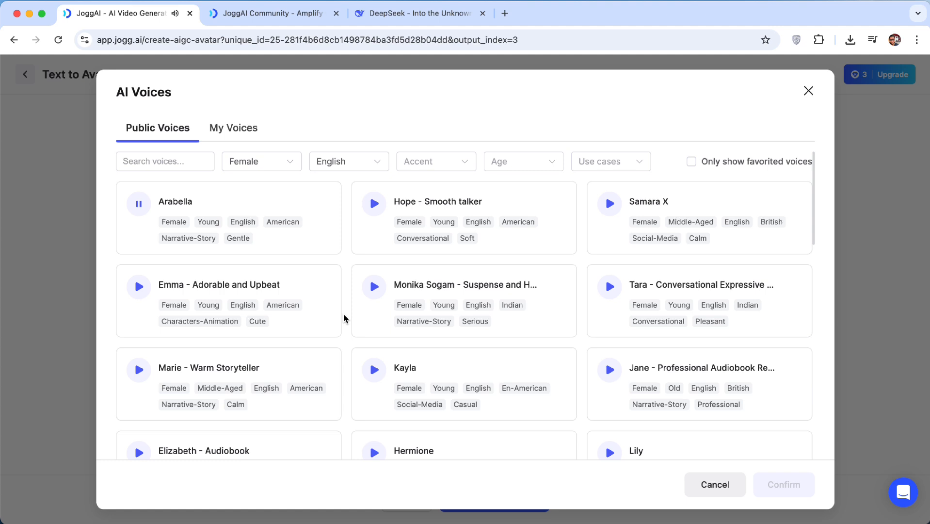
{"action": "scroll", "coordinate": [345, 317], "scroll_direction": "down", "scroll_amount": 3}
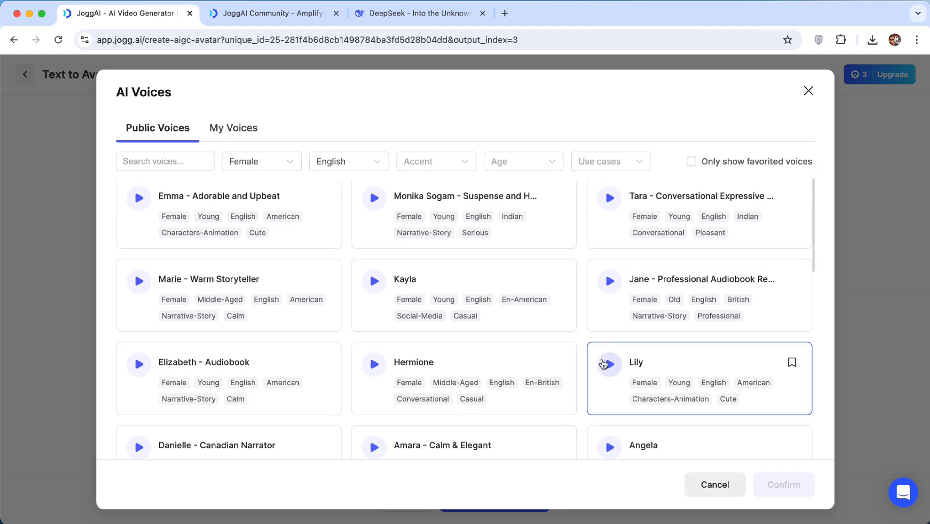
{"action": "scroll", "coordinate": [604, 364], "scroll_direction": "down", "scroll_amount": 1}
{"action": "left_click", "coordinate": [609, 333]}
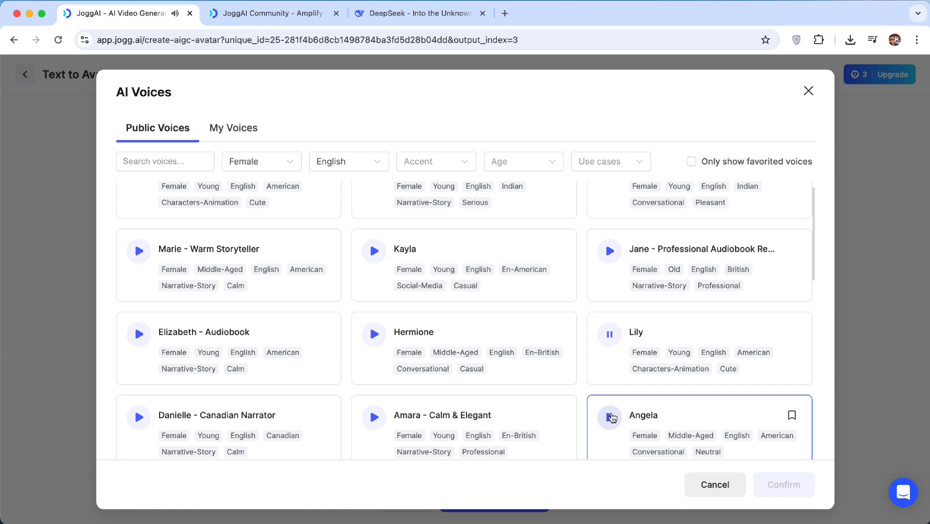
{"action": "left_click", "coordinate": [610, 416]}
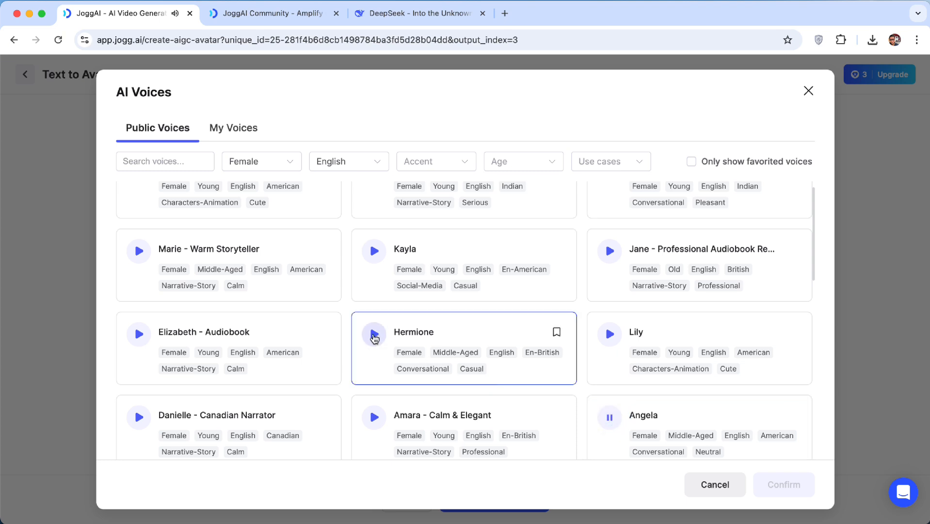
Select the Angela voice and confirm it for the avatar
{"action": "scroll", "coordinate": [664, 441], "scroll_direction": "down", "scroll_amount": 2}
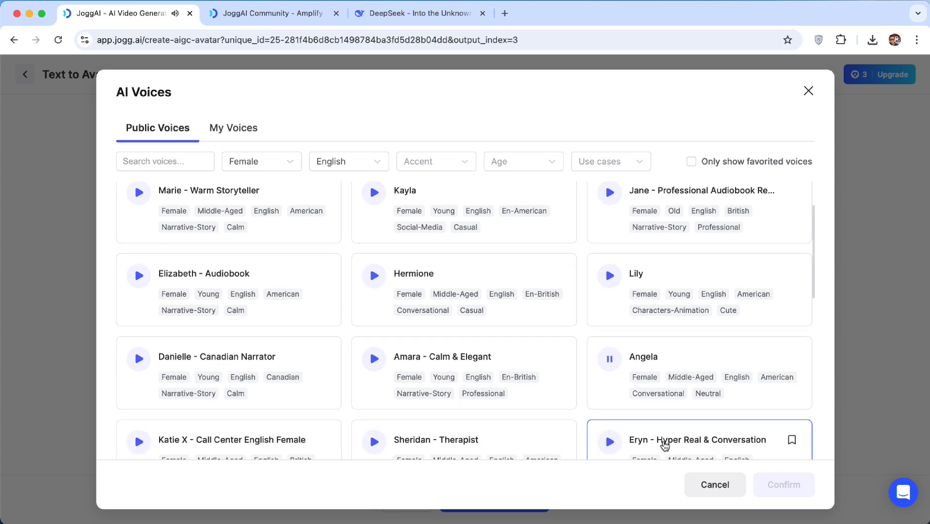
{"action": "left_click", "coordinate": [692, 368]}
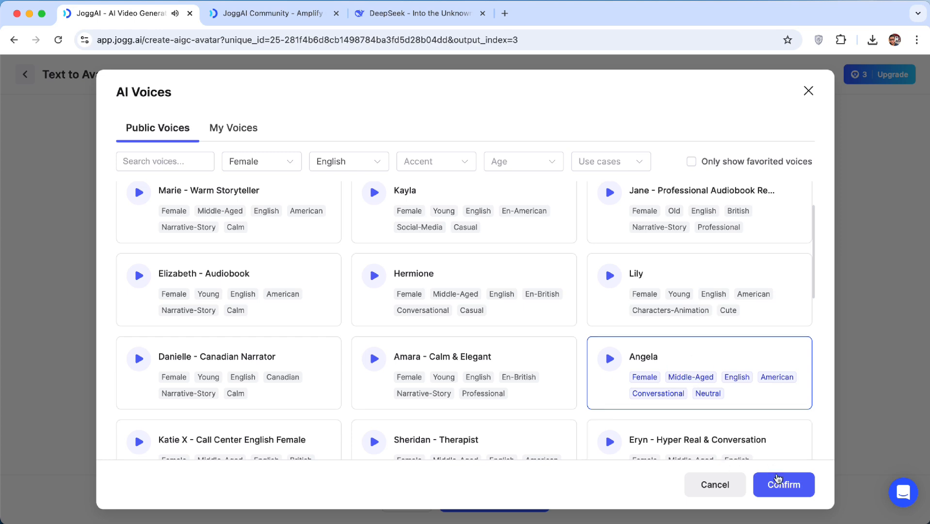
{"action": "left_click", "coordinate": [783, 484]}
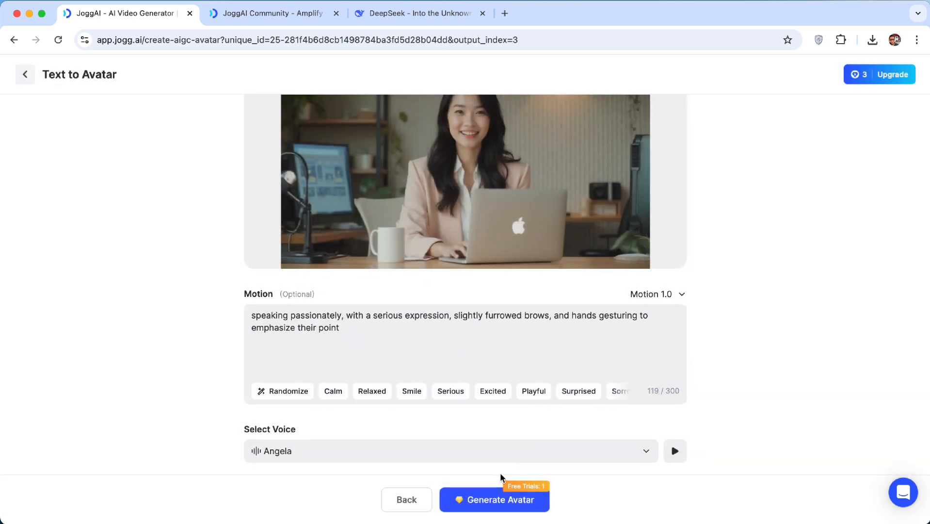
Generate the avatar and open the new avatar from My Avatars to make a video
{"action": "left_click", "coordinate": [502, 509]}
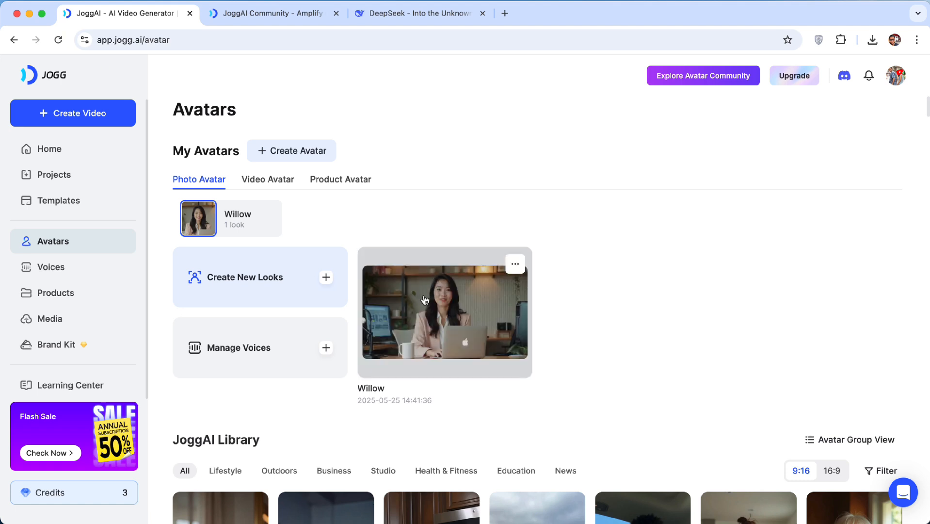
{"action": "left_click", "coordinate": [441, 312]}
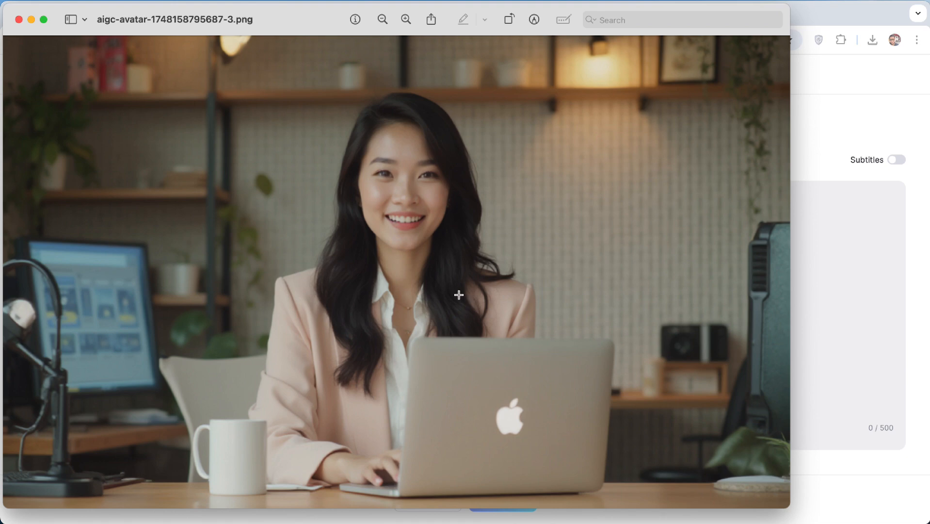
{"action": "left_click", "coordinate": [19, 20]}
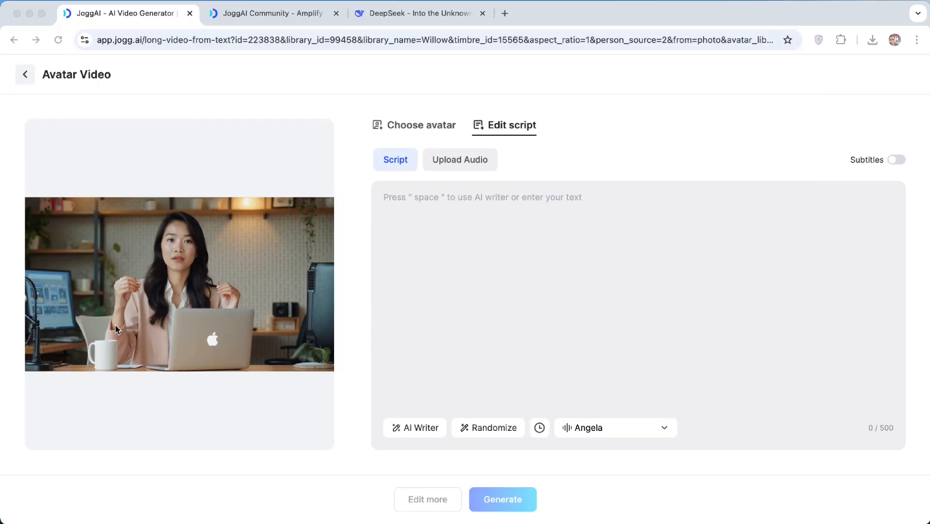
Play the avatar's preview clip and look over the script and upload-audio options
{"action": "left_click", "coordinate": [167, 318]}
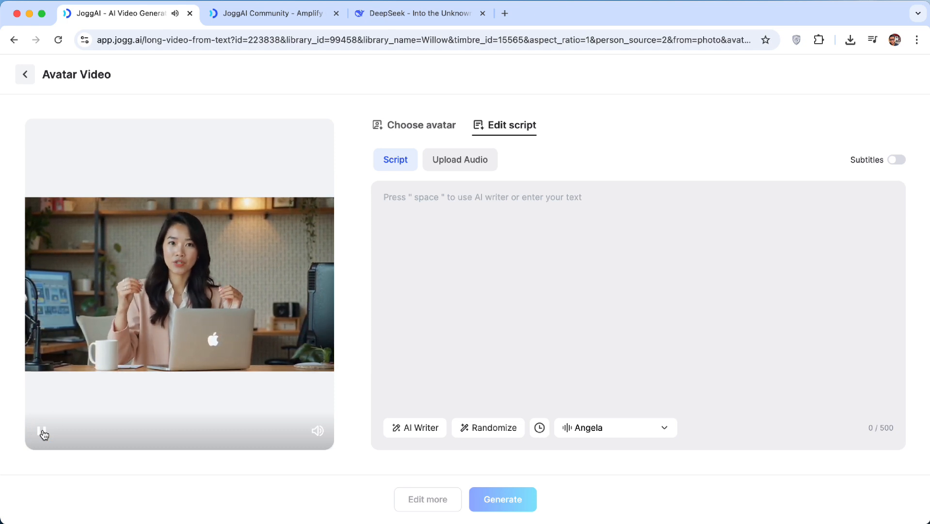
{"action": "left_click", "coordinate": [42, 431]}
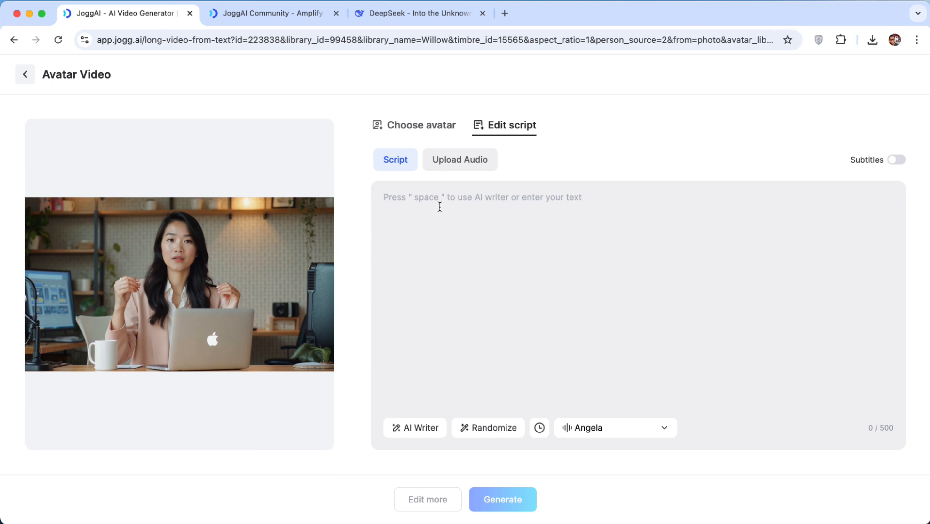
{"action": "left_click", "coordinate": [419, 215]}
{"action": "left_click", "coordinate": [458, 165]}
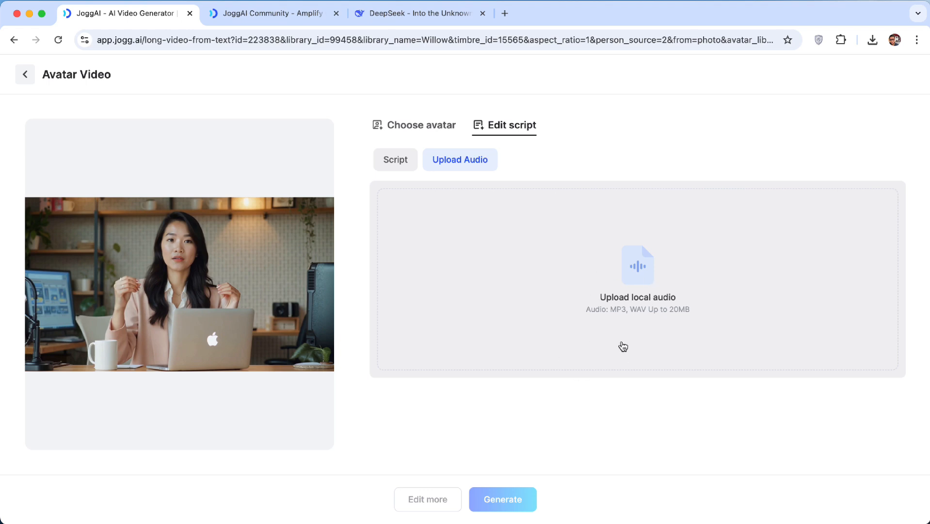
{"action": "left_click", "coordinate": [393, 162]}
{"action": "left_click", "coordinate": [450, 234]}
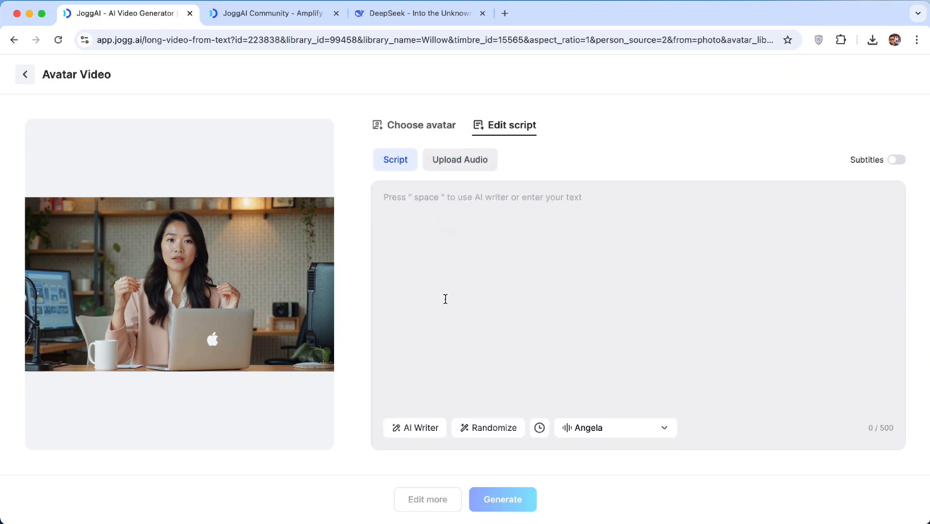
{"action": "left_click", "coordinate": [490, 427]}
{"action": "triple_click", "coordinate": [489, 191]}
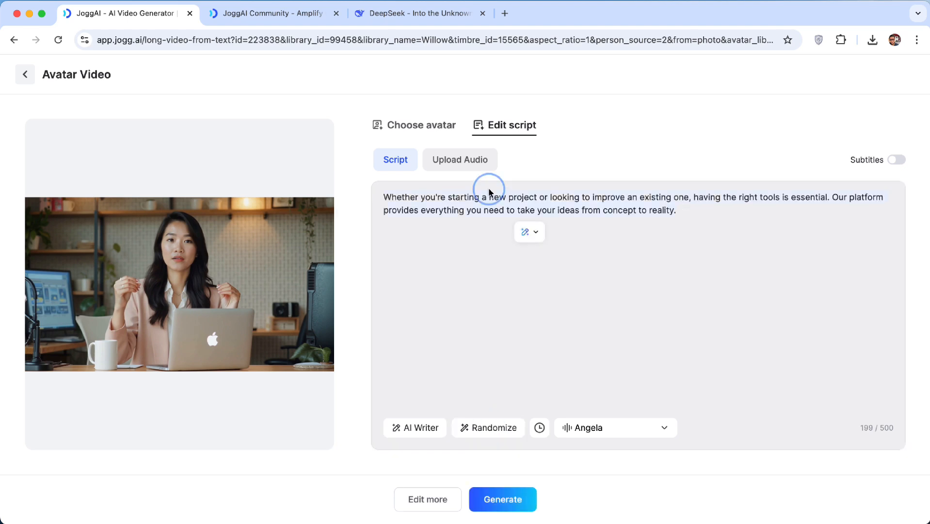
{"action": "key", "text": "BackSpace"}
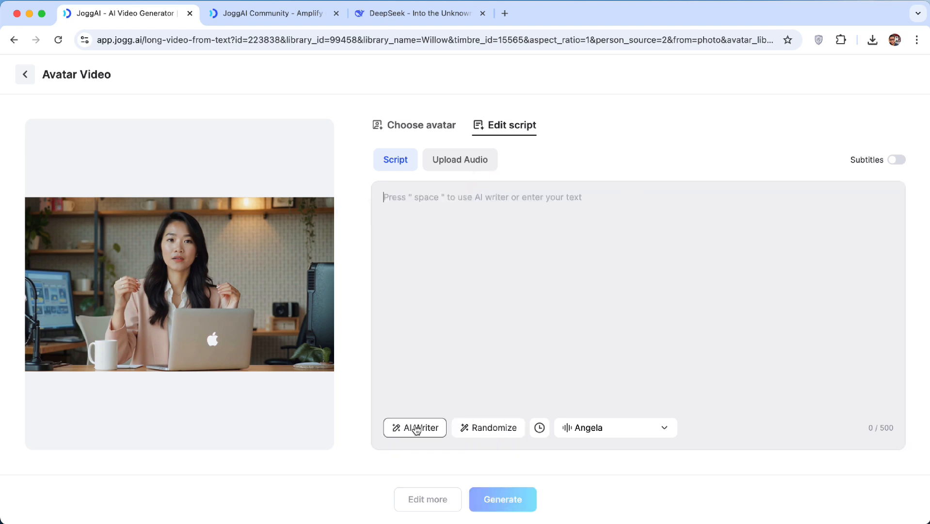
Generate a script with the AI Writer from the prompt "explain how to get a job faster"
{"action": "left_click", "coordinate": [414, 428]}
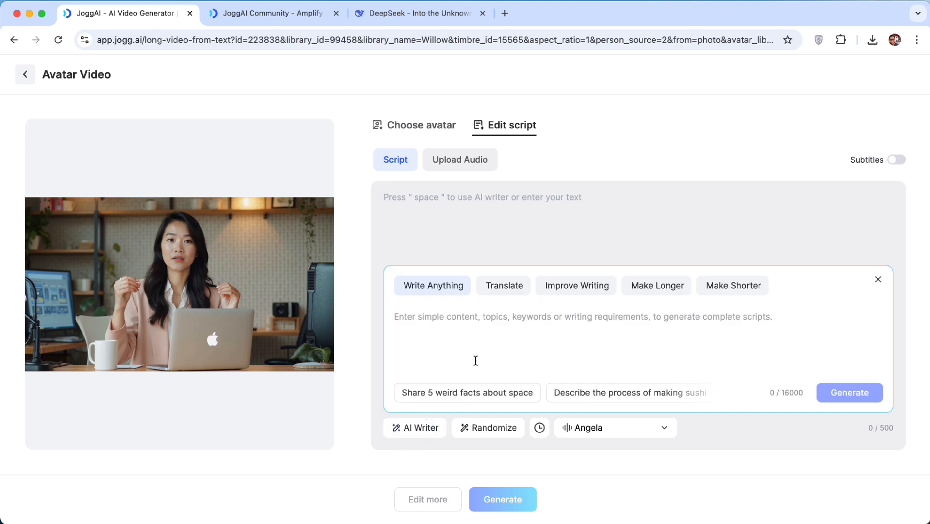
{"action": "left_click", "coordinate": [483, 344]}
{"action": "type", "text": "explain"}
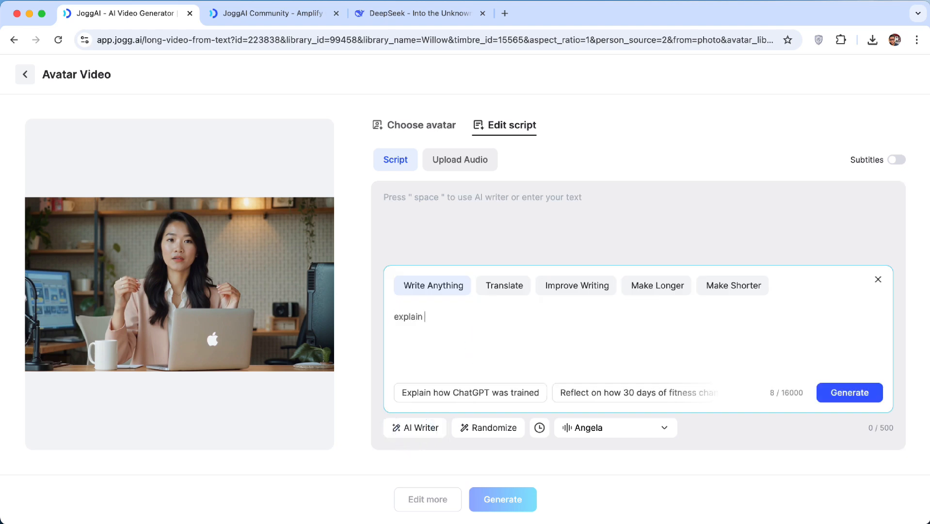
{"action": "type", "text": " how to get a job faster"}
{"action": "left_click", "coordinate": [855, 395]}
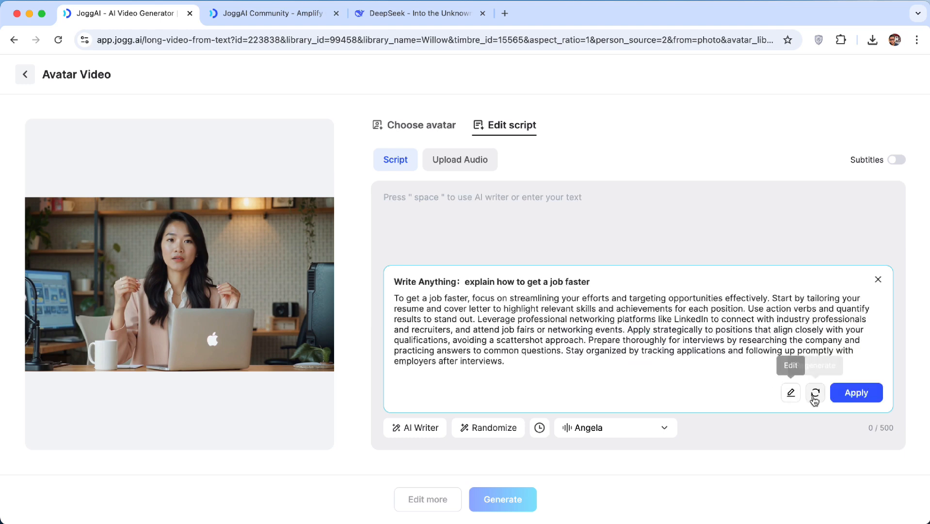
Apply the generated script and delete its last three sentences, ending after "networking events."
{"action": "left_click", "coordinate": [846, 395]}
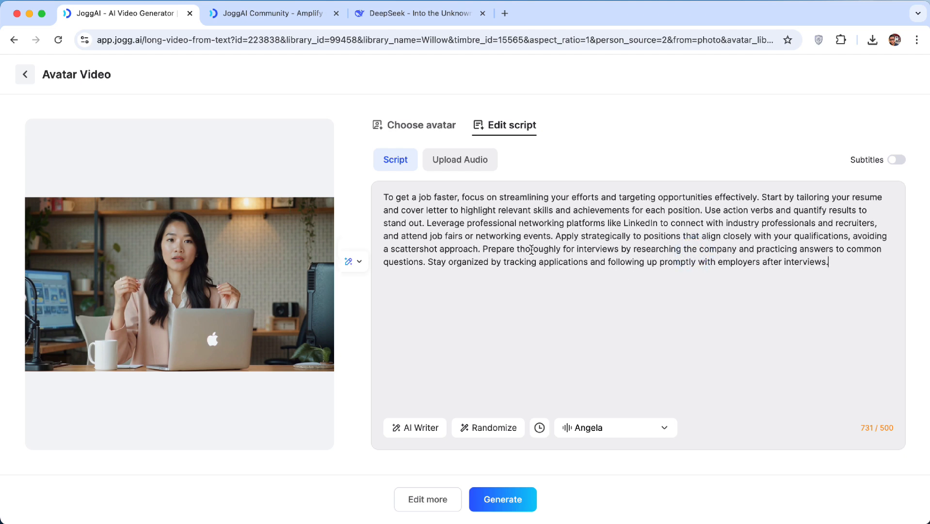
{"action": "left_click_drag", "start_coordinate": [556, 236], "coordinate": [829, 262]}
{"action": "key", "text": "BackSpace"}
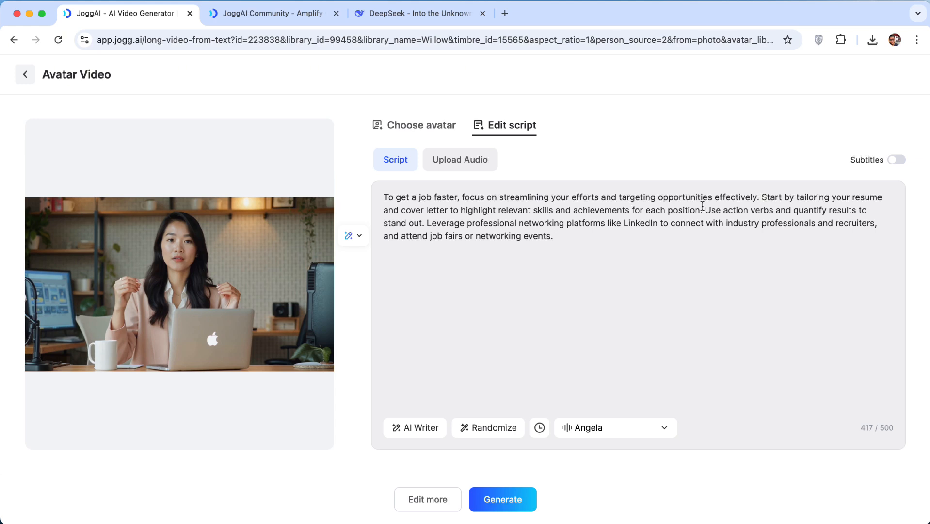
Insert a 0.5-second pause after the script's first sentence ending "effectively."
{"action": "left_click", "coordinate": [761, 198]}
{"action": "left_click", "coordinate": [539, 428]}
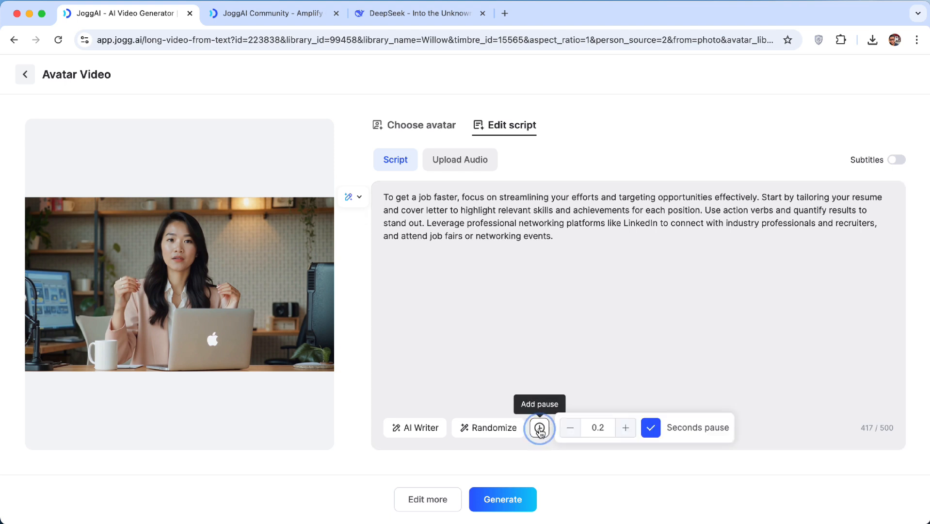
{"action": "left_click", "coordinate": [626, 428]}
{"action": "left_click", "coordinate": [626, 427]}
{"action": "left_click", "coordinate": [626, 428]}
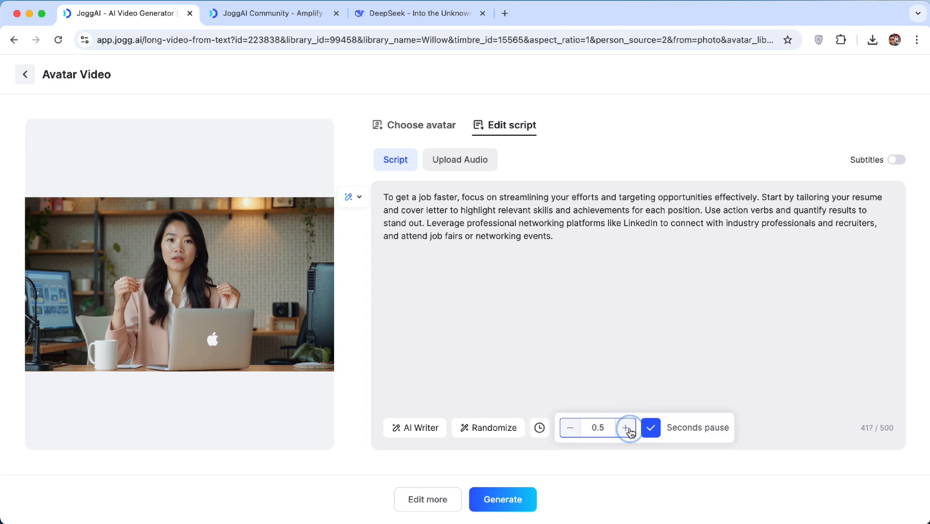
{"action": "left_click", "coordinate": [651, 429]}
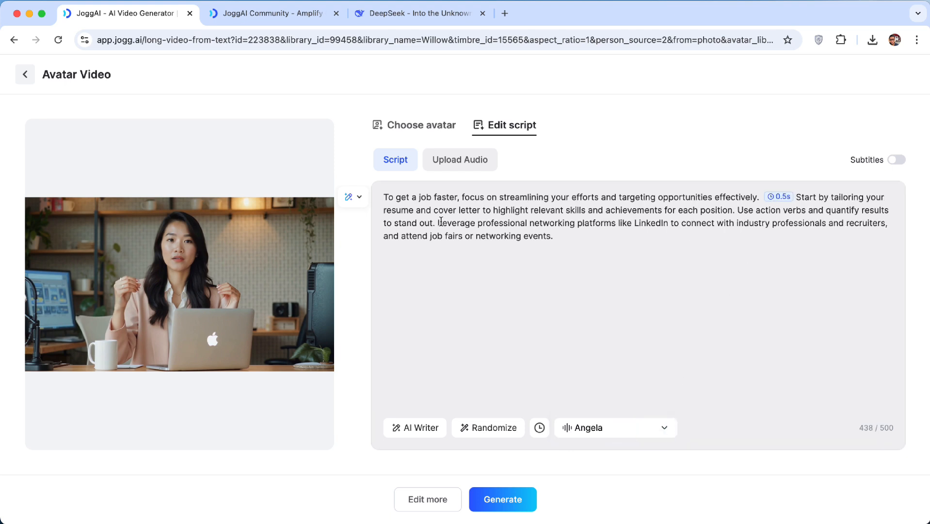
Render the video with the filename "How to Get A Job Faster" in 16:9 aspect ratio
{"action": "left_click", "coordinate": [561, 239]}
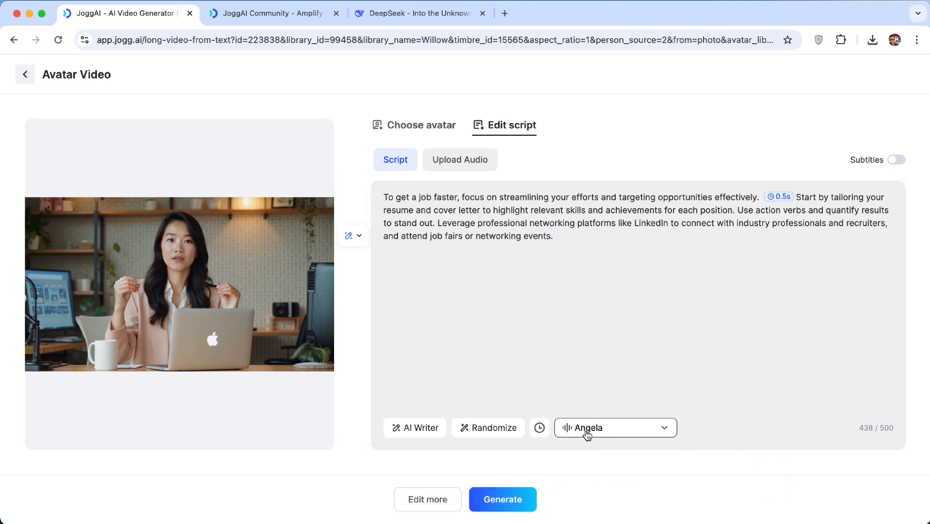
{"action": "left_click", "coordinate": [500, 504]}
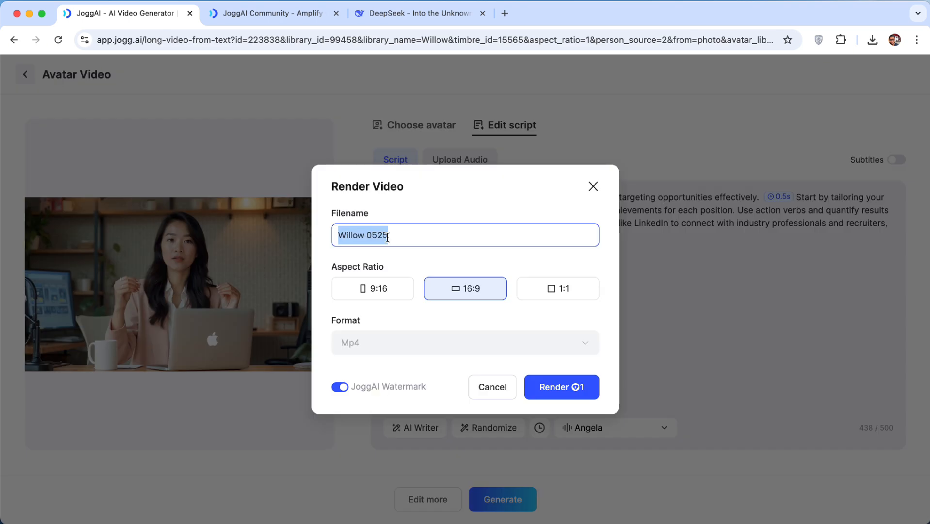
{"action": "type", "text": "How to Get A Job Faster"}
{"action": "left_click", "coordinate": [378, 289]}
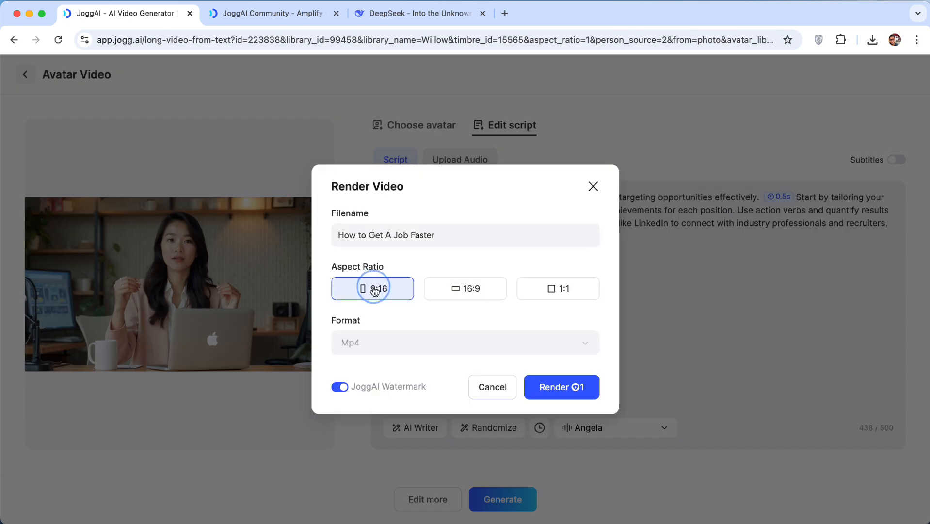
{"action": "left_click", "coordinate": [458, 294]}
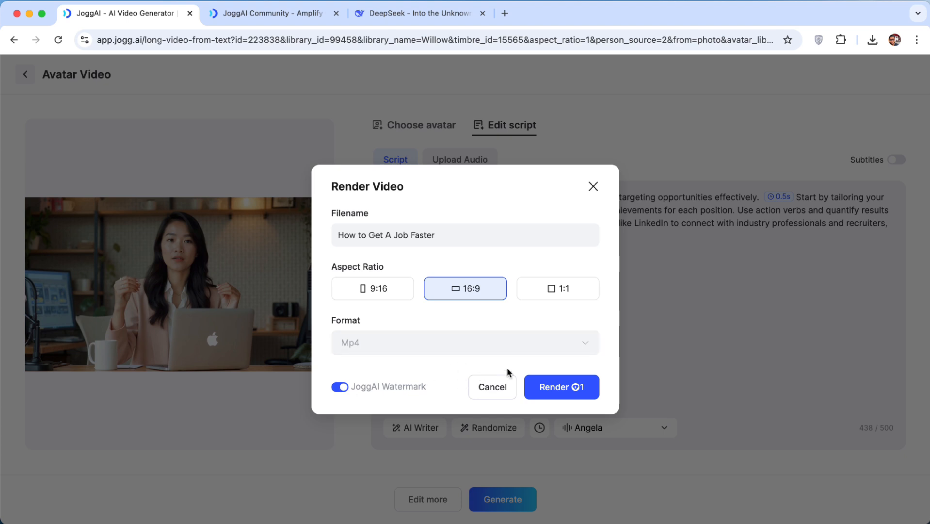
{"action": "left_click", "coordinate": [558, 392]}
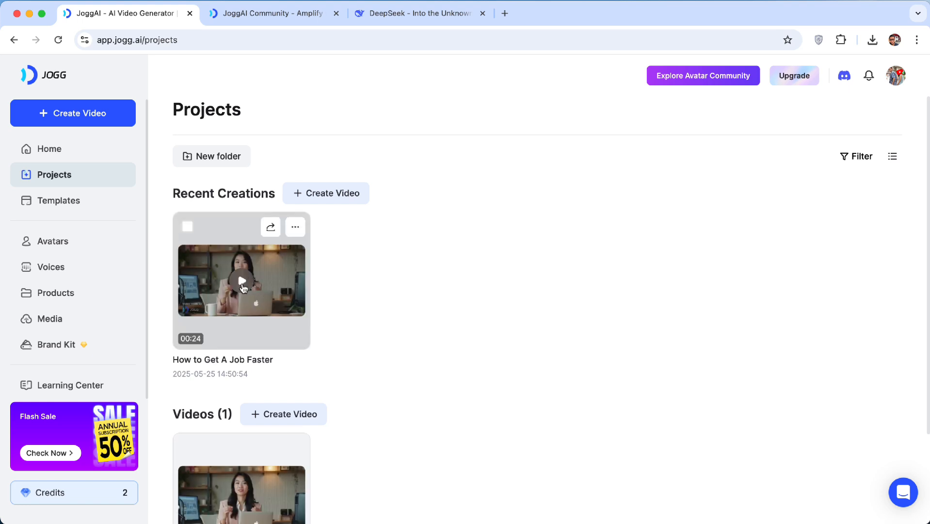
Play the rendered "How to Get A Job Faster" video from Projects
{"action": "left_click", "coordinate": [242, 282]}
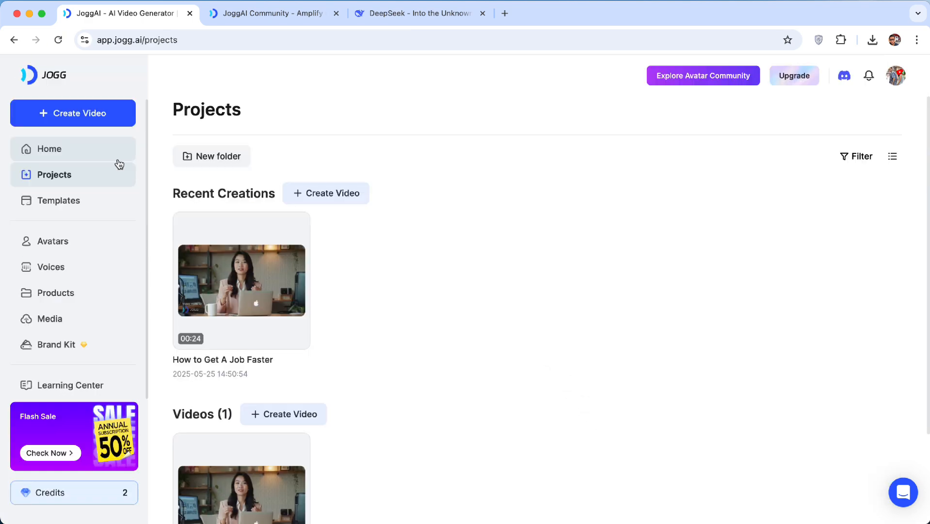
Open the Topic to Video tool from the Home page's More Tools
{"action": "left_click", "coordinate": [61, 159]}
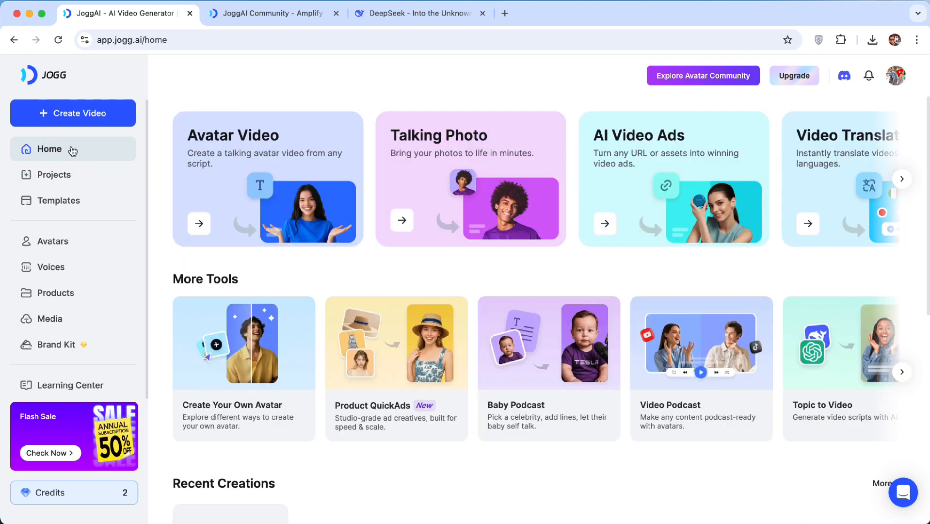
{"action": "scroll", "coordinate": [846, 394], "scroll_direction": "right", "scroll_amount": 1}
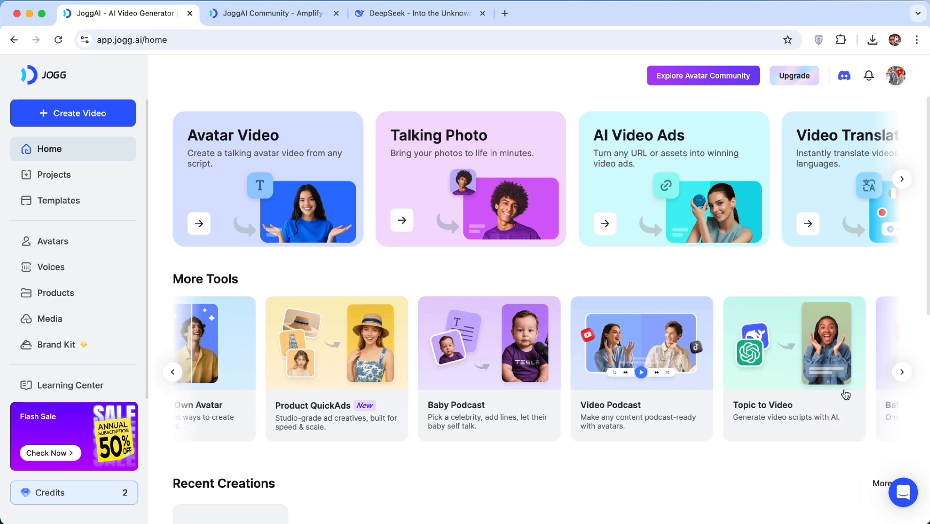
{"action": "scroll", "coordinate": [846, 395], "scroll_direction": "right", "scroll_amount": 2}
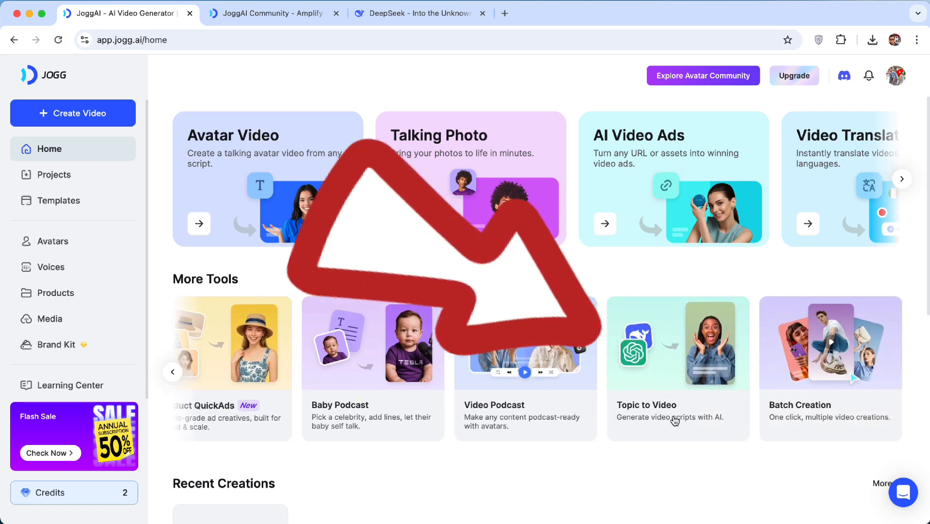
{"action": "left_click", "coordinate": [657, 361]}
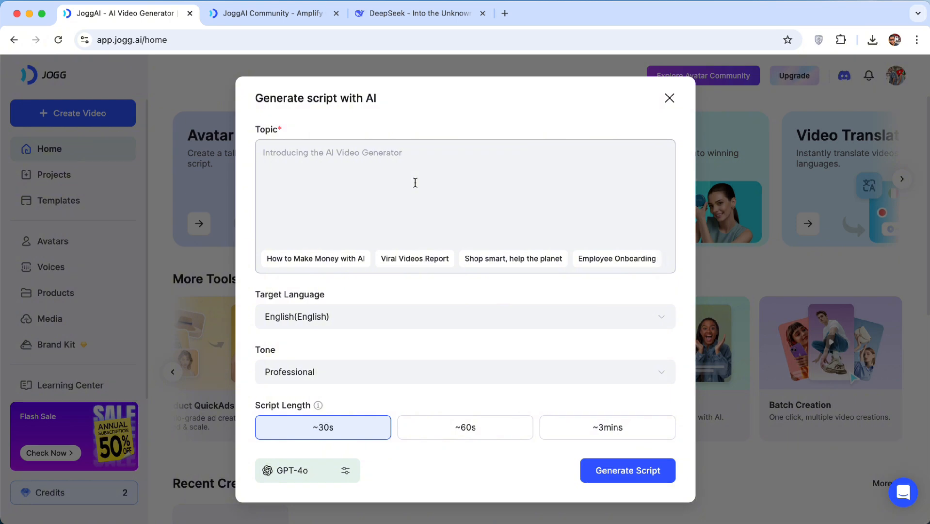
Generate a ~30s Professional English script for the topic "How to make money on youtube"
{"action": "left_click", "coordinate": [327, 243]}
{"action": "type", "text": "How to make money on youtube"}
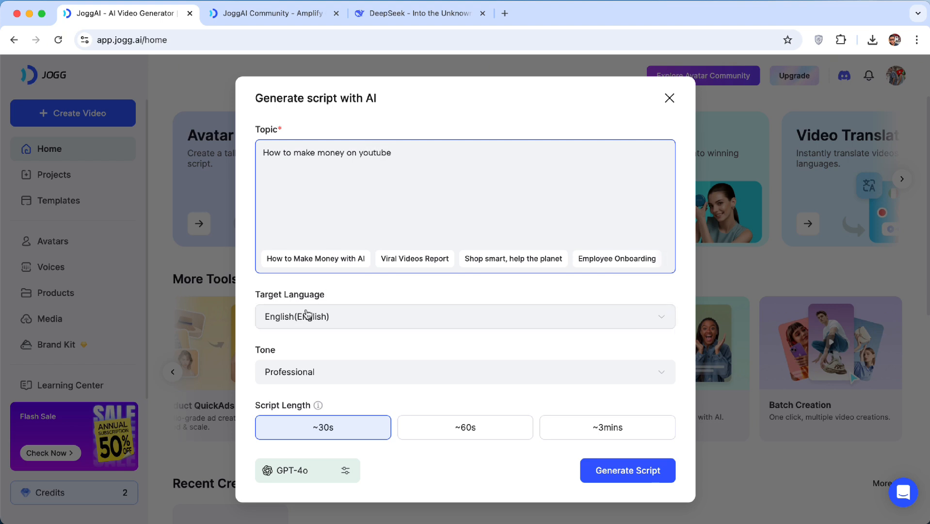
{"action": "left_click", "coordinate": [300, 373]}
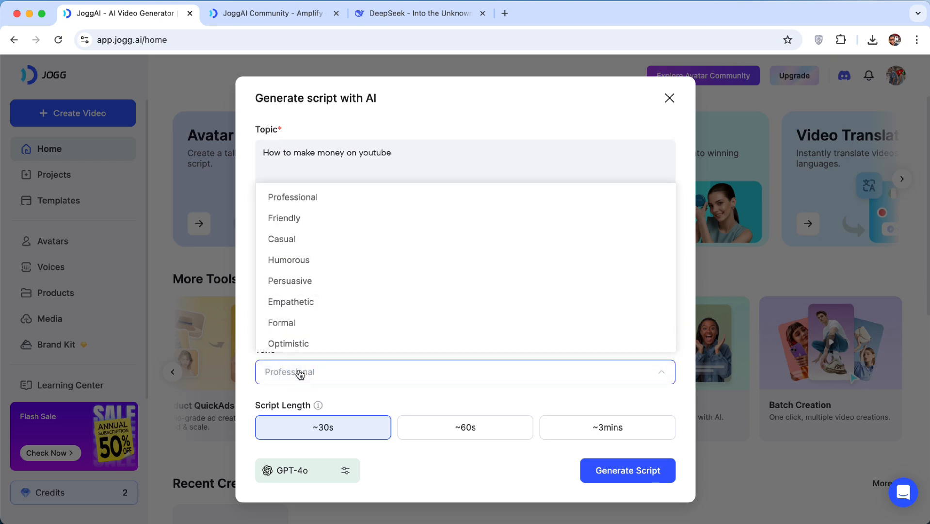
{"action": "left_click", "coordinate": [304, 203]}
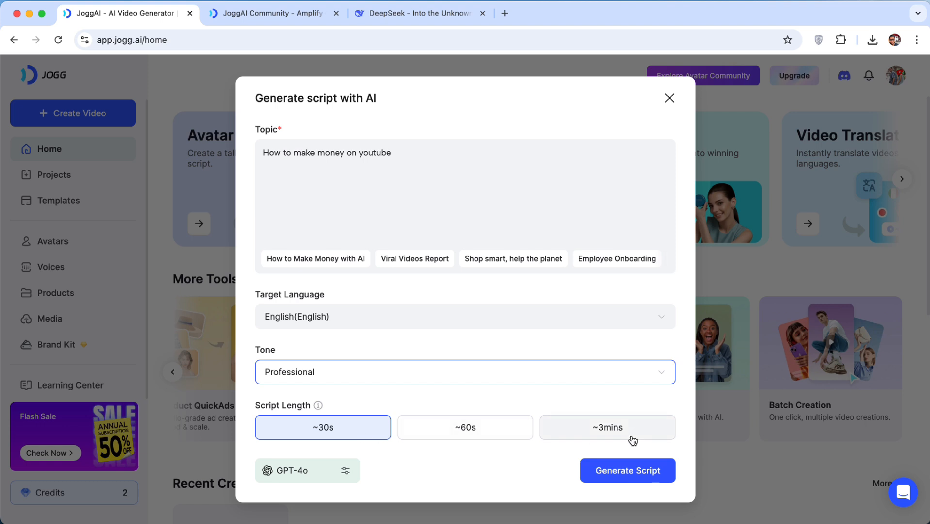
{"action": "left_click", "coordinate": [613, 470]}
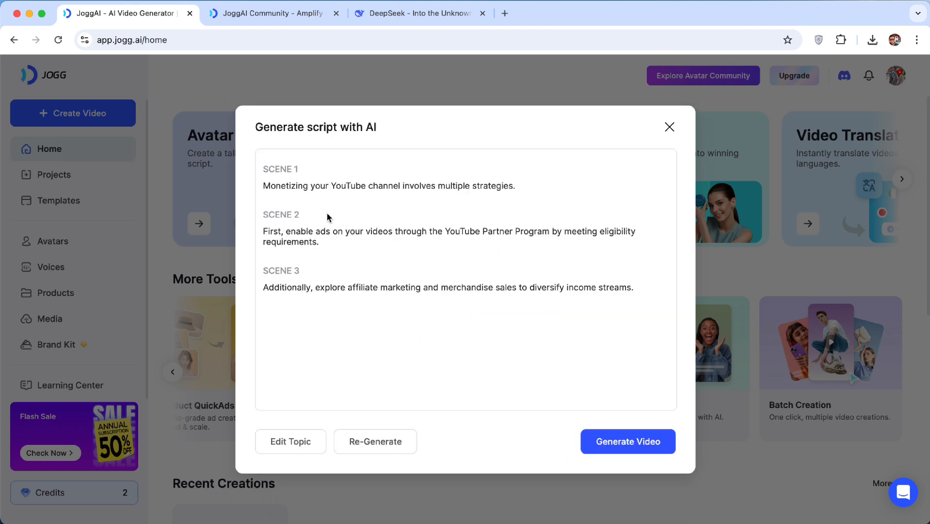
Generate a new 9:16 video from the three-scene script
{"action": "left_click", "coordinate": [610, 447]}
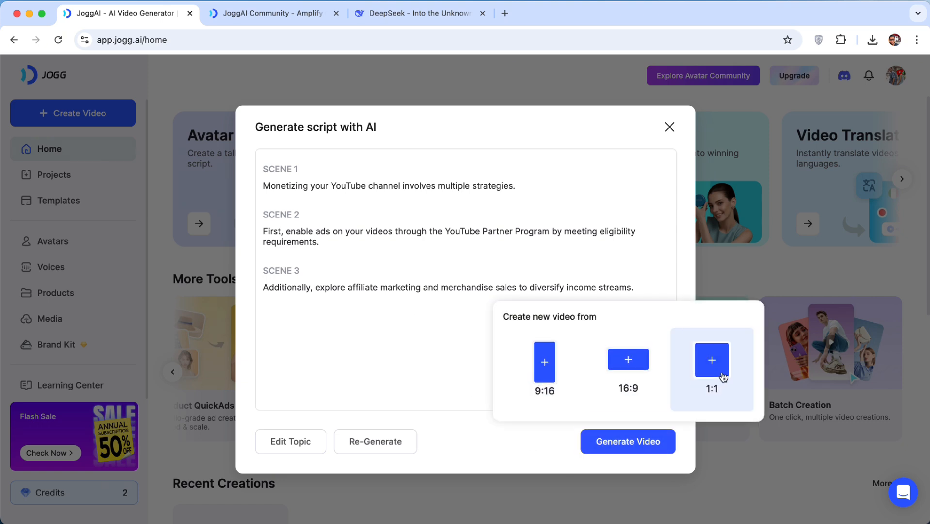
{"action": "left_click", "coordinate": [546, 355]}
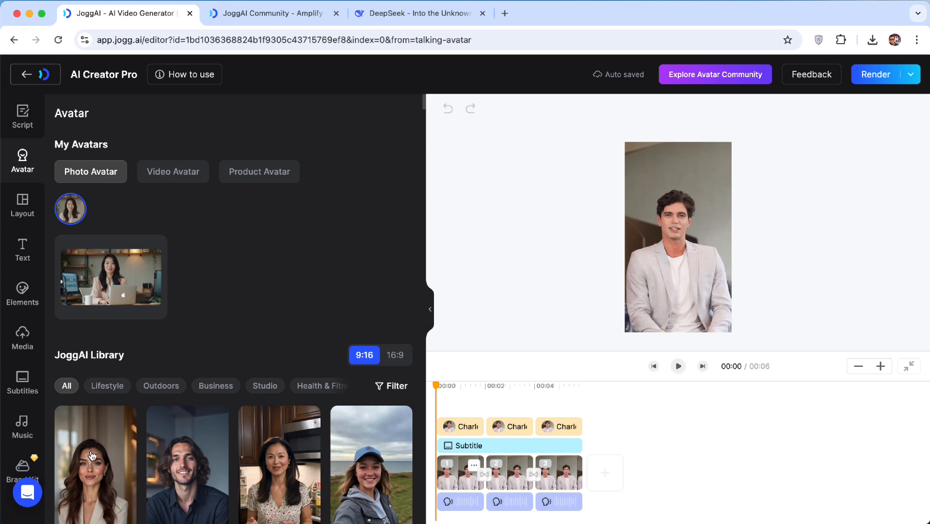
Set scene 1's avatar to the long-haired man from the library and scene 2's to the Willow photo avatar
{"action": "left_click", "coordinate": [157, 454]}
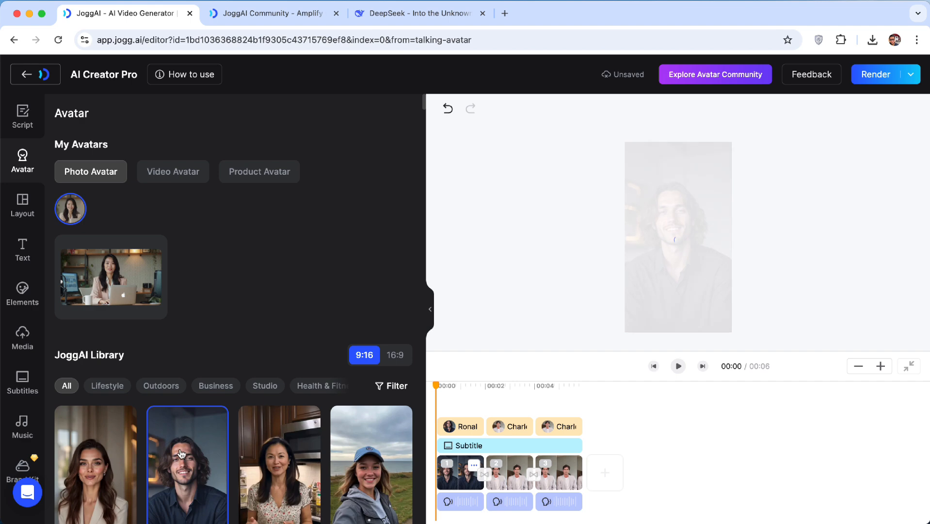
{"action": "left_click", "coordinate": [491, 411]}
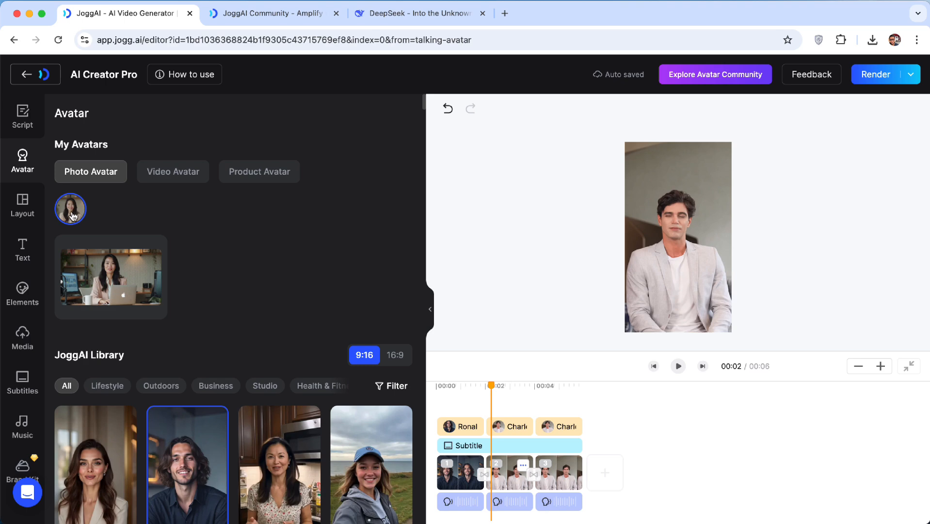
{"action": "left_click", "coordinate": [92, 279]}
{"action": "mouse_move", "coordinate": [670, 236]}
{"action": "left_mouse_down"}
{"action": "mouse_move", "coordinate": [639, 236]}
{"action": "mouse_move", "coordinate": [707, 236]}
{"action": "mouse_move", "coordinate": [668, 236]}
{"action": "left_mouse_up"}
Set scene 3's avatar to the blonde woman in the garden (Chloe) from the JoggAI Library
{"action": "left_click", "coordinate": [548, 410]}
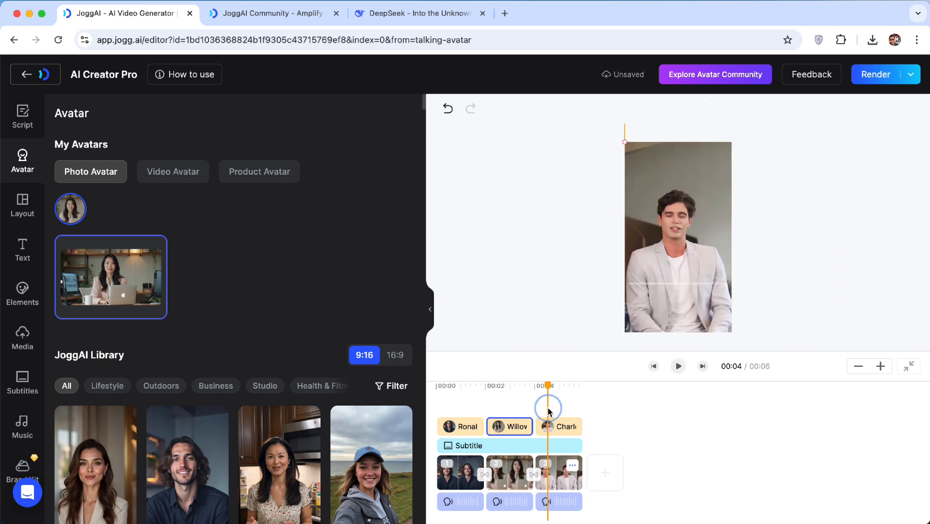
{"action": "left_click", "coordinate": [551, 465]}
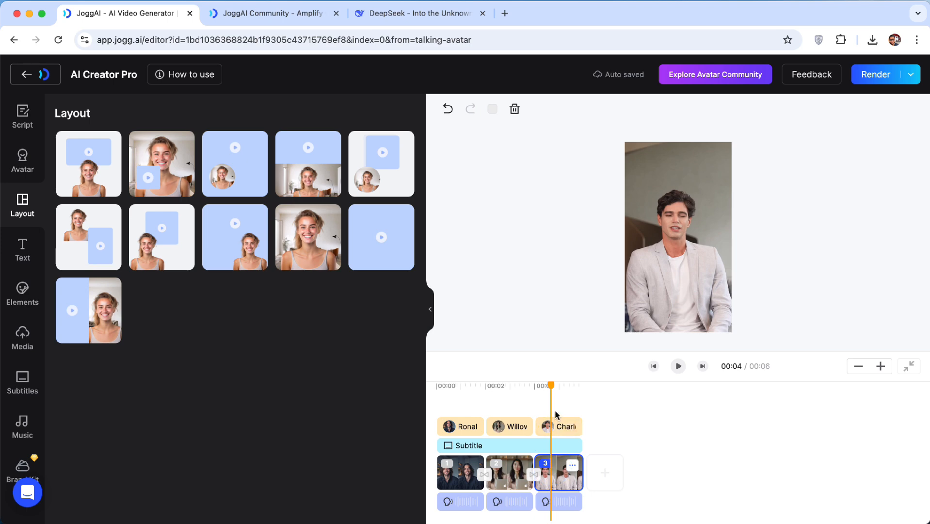
{"action": "left_click", "coordinate": [23, 156]}
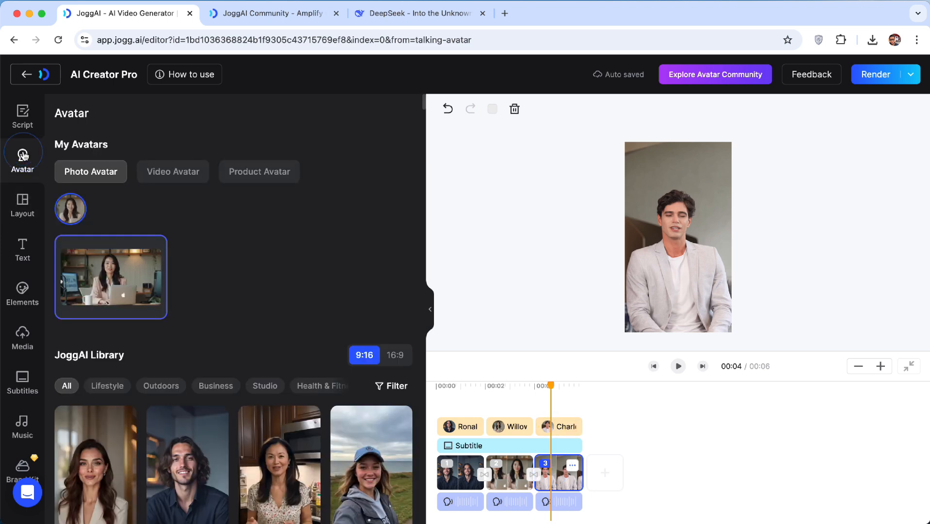
{"action": "scroll", "coordinate": [184, 471], "scroll_direction": "down", "scroll_amount": 4}
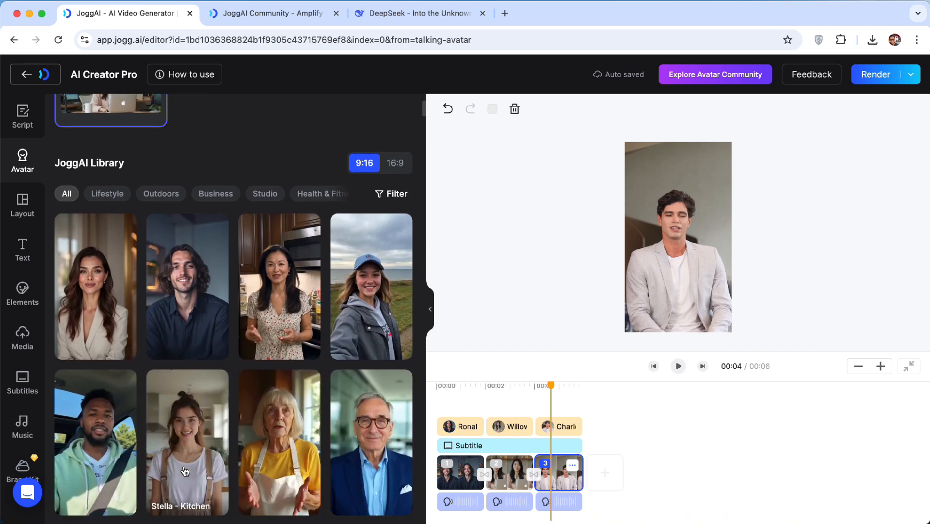
{"action": "scroll", "coordinate": [193, 420], "scroll_direction": "down", "scroll_amount": 4}
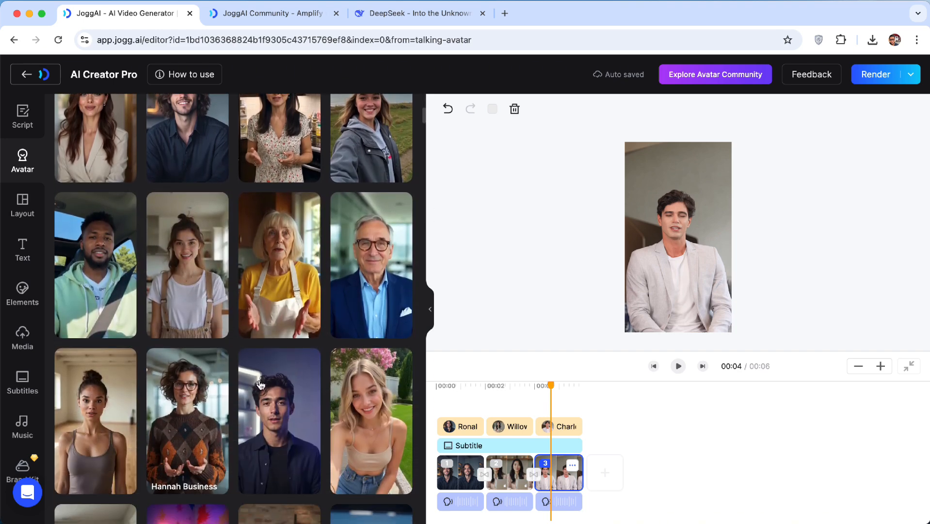
{"action": "left_click", "coordinate": [367, 431]}
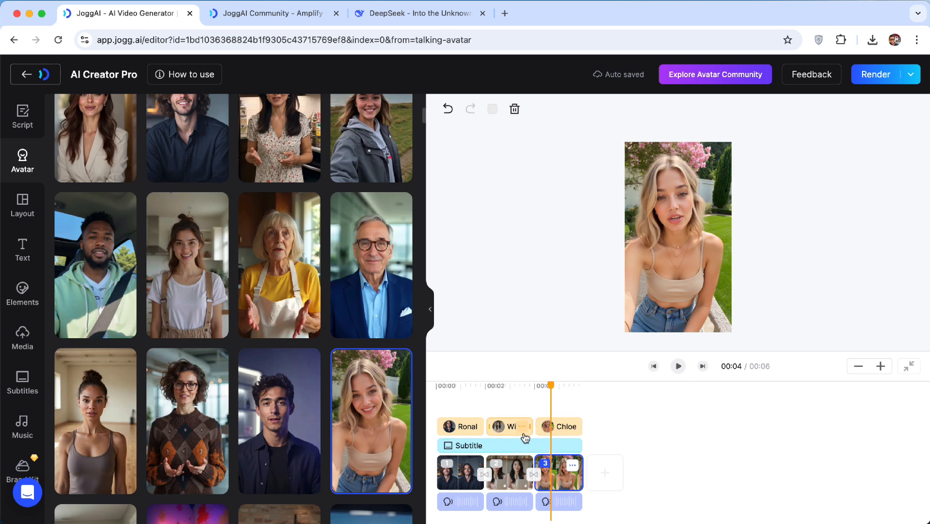
Scrub the timeline to preview the avatar in each scene
{"action": "left_click", "coordinate": [464, 396]}
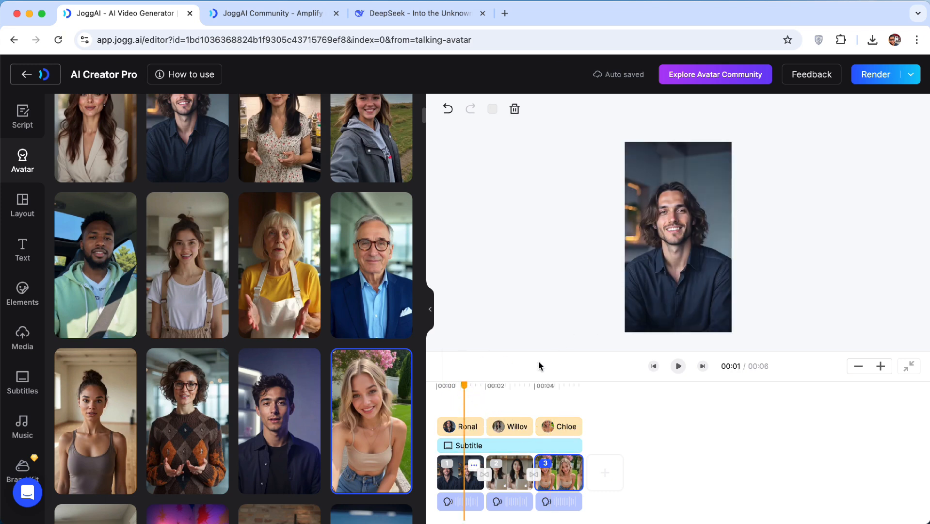
{"action": "left_click", "coordinate": [513, 388]}
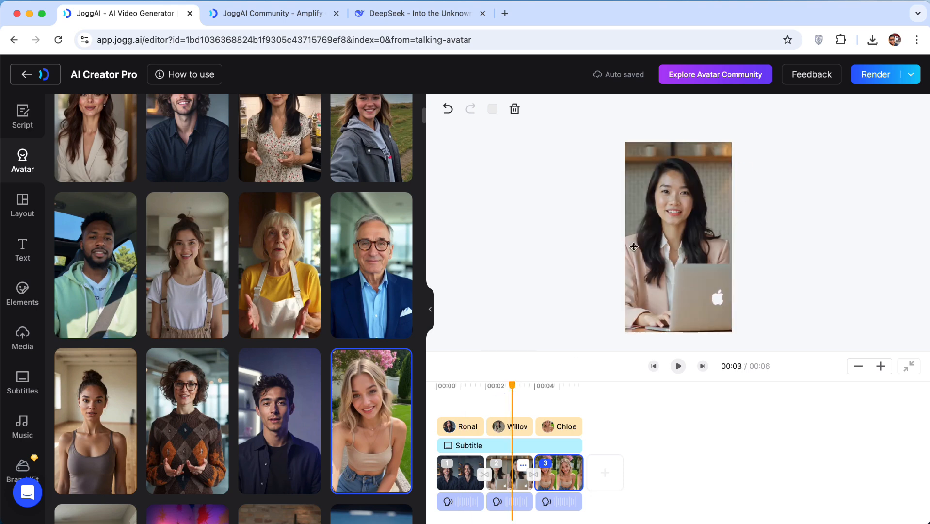
{"action": "left_click", "coordinate": [454, 391]}
{"action": "scroll", "coordinate": [66, 198], "scroll_direction": "up", "scroll_amount": 8}
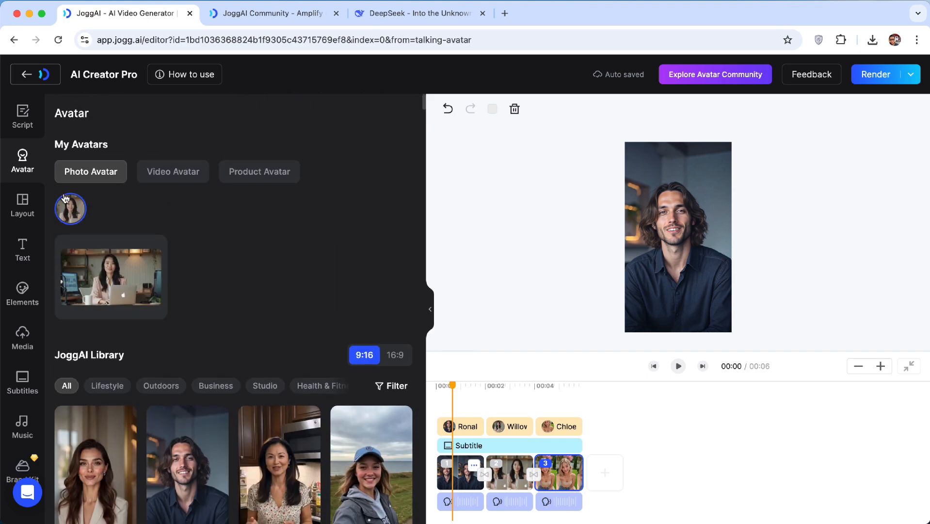
Set scene 3's voice to Arabella, filtering public voices to Female and English and previewing it first
{"action": "left_click", "coordinate": [24, 117]}
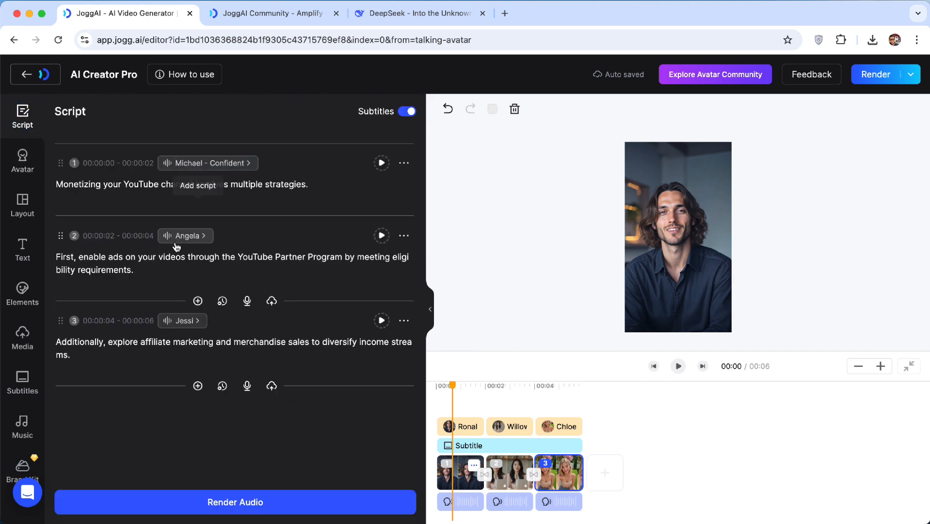
{"action": "left_click", "coordinate": [179, 322]}
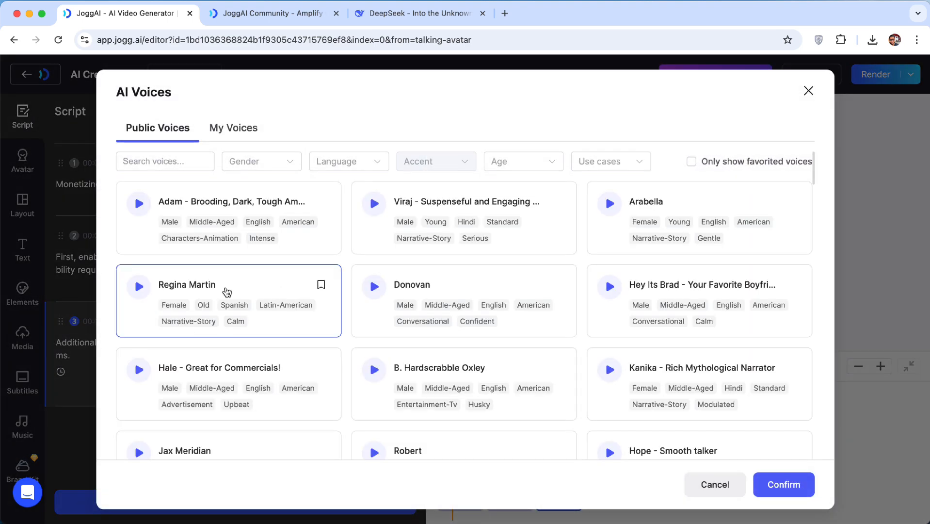
{"action": "left_click", "coordinate": [270, 162]}
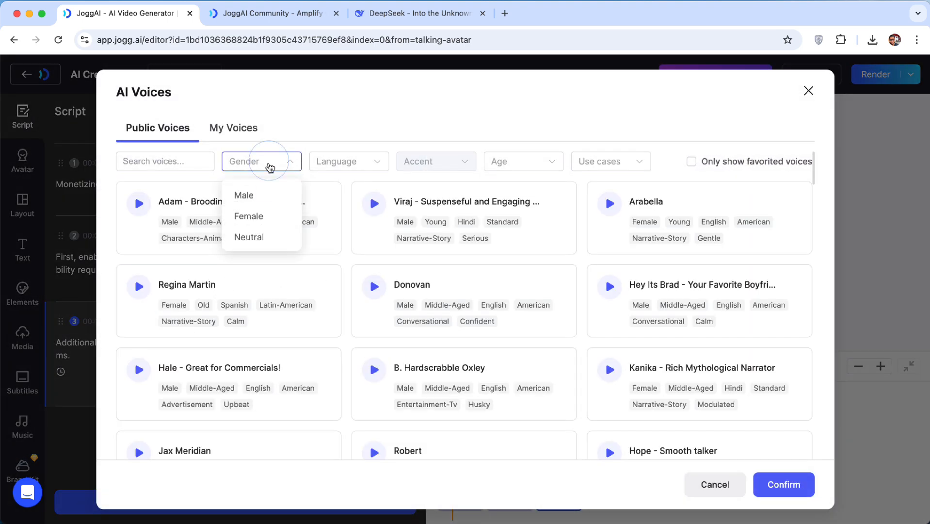
{"action": "left_click", "coordinate": [259, 214]}
{"action": "left_click", "coordinate": [346, 162]}
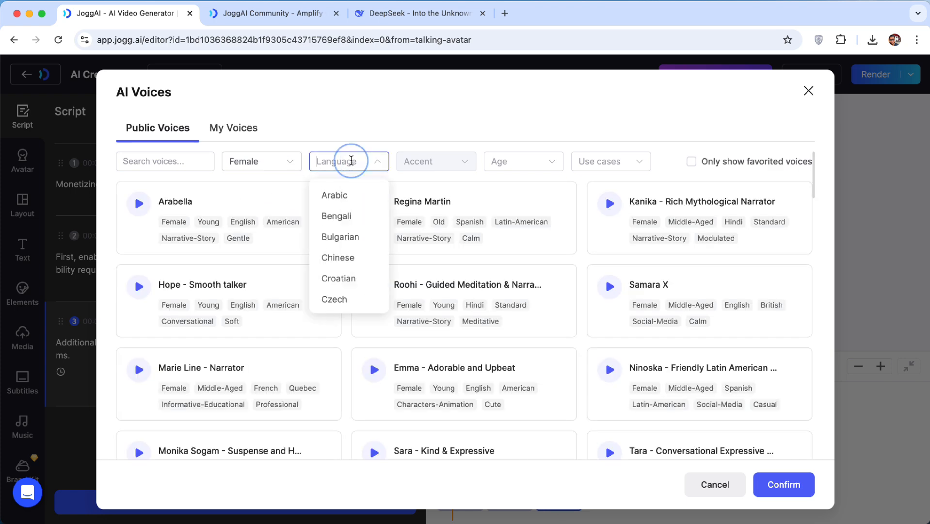
{"action": "scroll", "coordinate": [344, 279], "scroll_direction": "down", "scroll_amount": 1}
{"action": "left_click", "coordinate": [343, 291]}
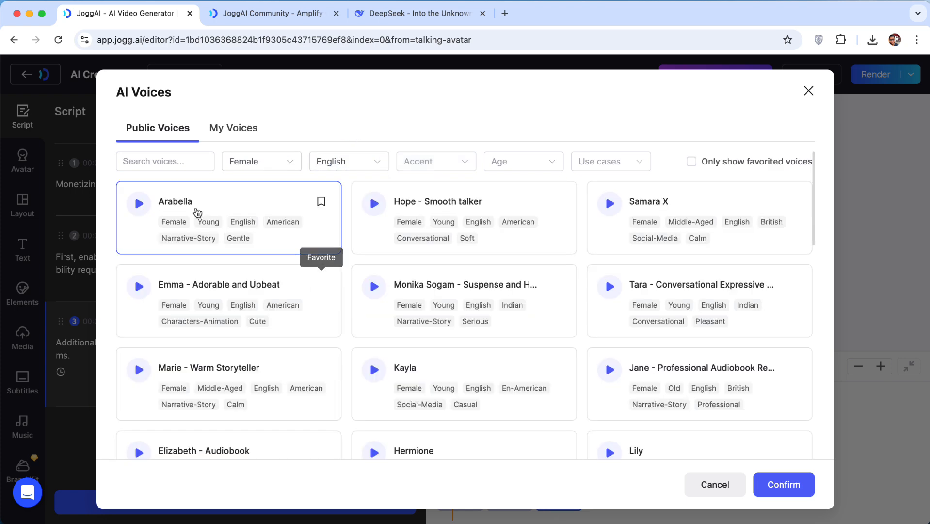
{"action": "left_click", "coordinate": [136, 203]}
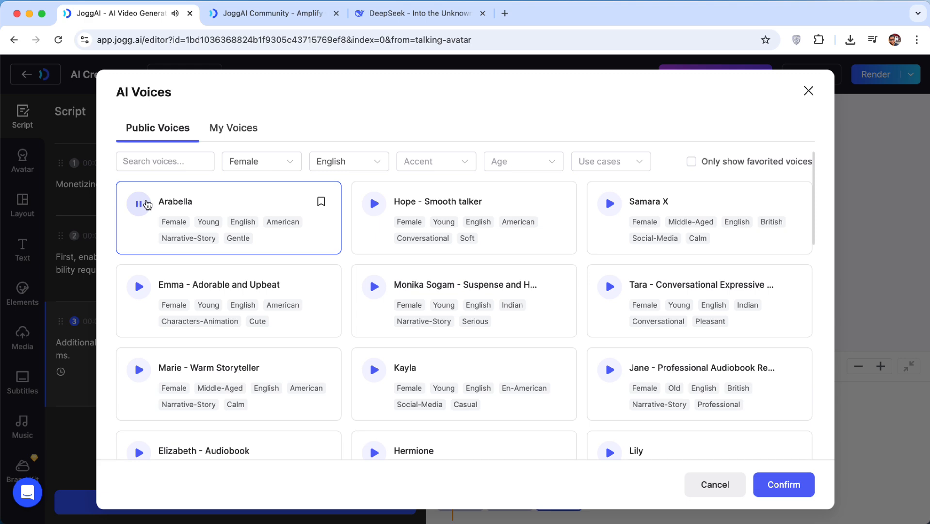
{"action": "left_click", "coordinate": [139, 206]}
{"action": "left_click", "coordinate": [776, 485]}
{"action": "left_click", "coordinate": [729, 485]}
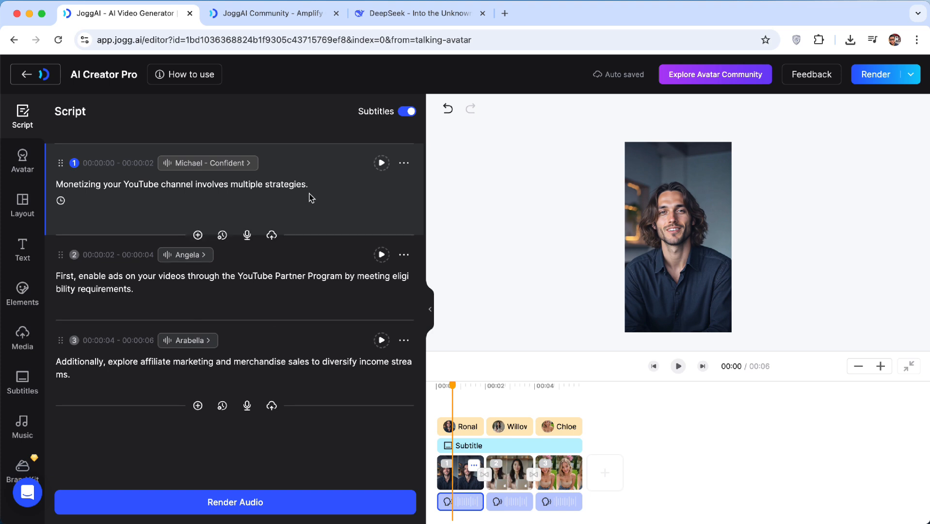
Play the video from the start to preview the updated voices
{"action": "left_click", "coordinate": [443, 386]}
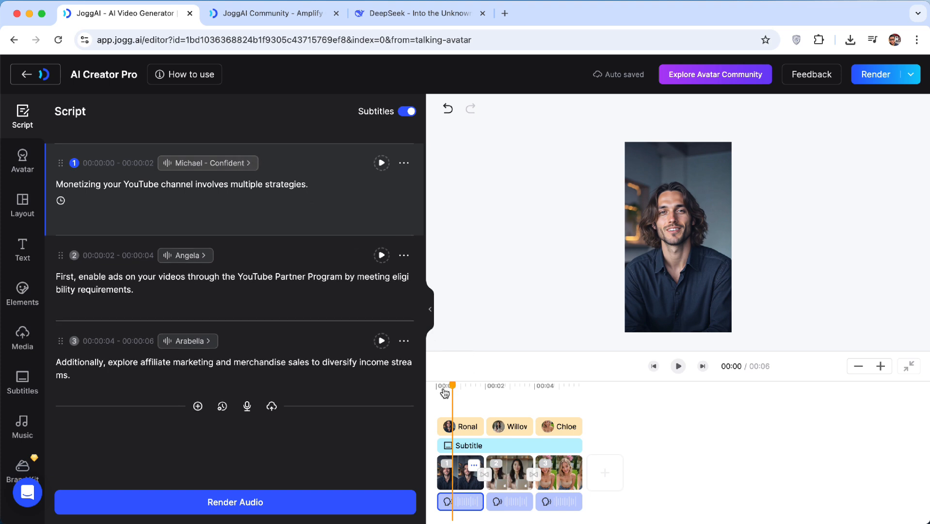
{"action": "left_click", "coordinate": [679, 367]}
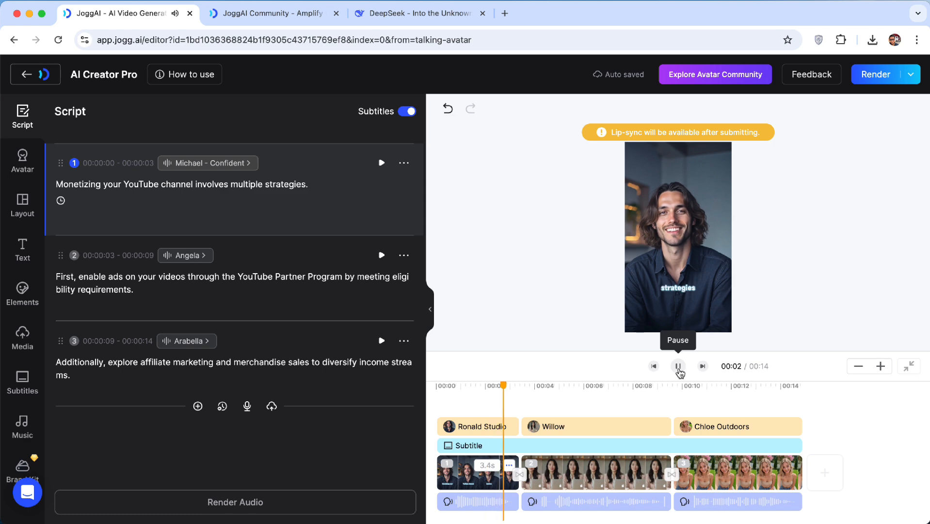
{"action": "left_click", "coordinate": [678, 367]}
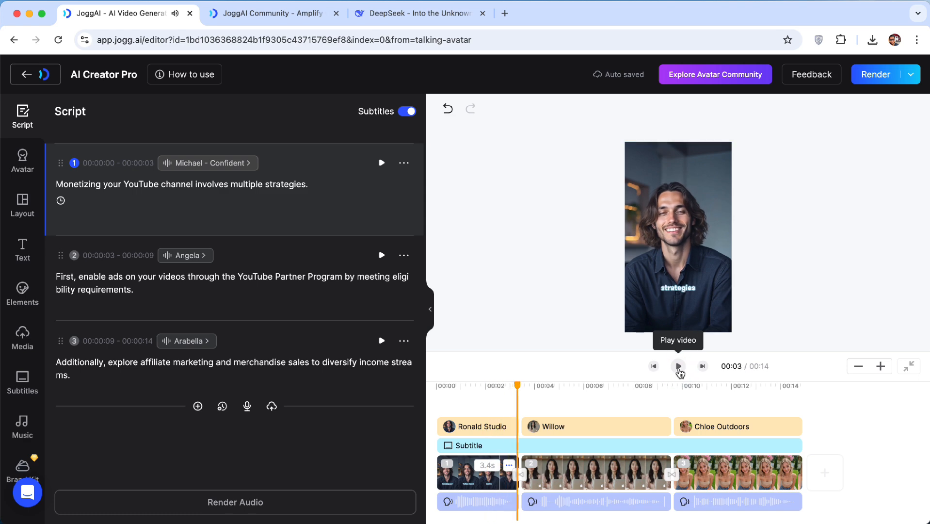
Set scene 1's voice to Hale - Great for Commercials!, filtering to male voices and previewing several candidates
{"action": "left_click", "coordinate": [210, 165]}
{"action": "left_click", "coordinate": [250, 163]}
{"action": "left_click", "coordinate": [268, 195]}
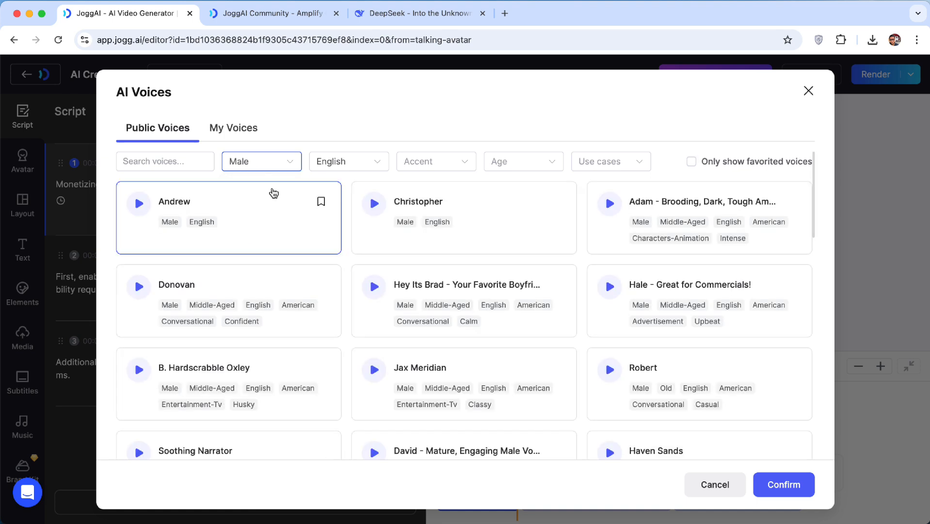
{"action": "left_click", "coordinate": [141, 207]}
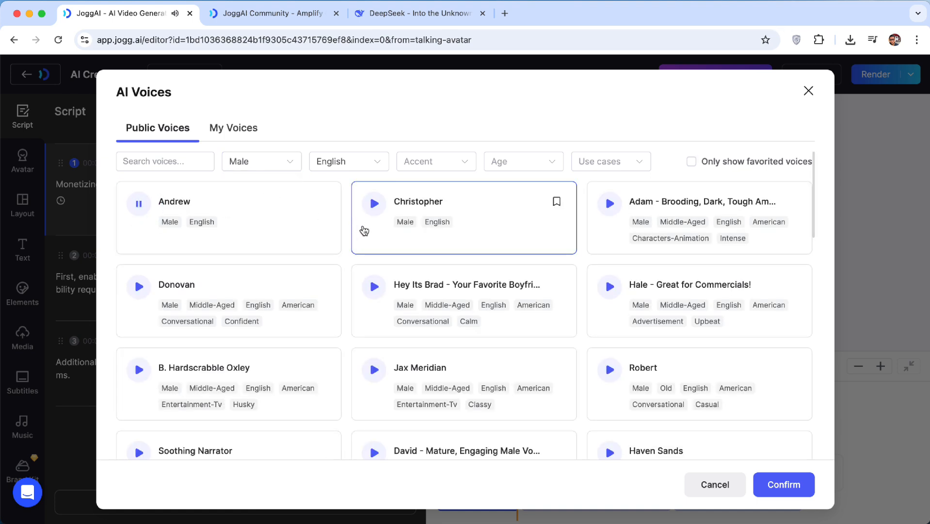
{"action": "left_click", "coordinate": [607, 211]}
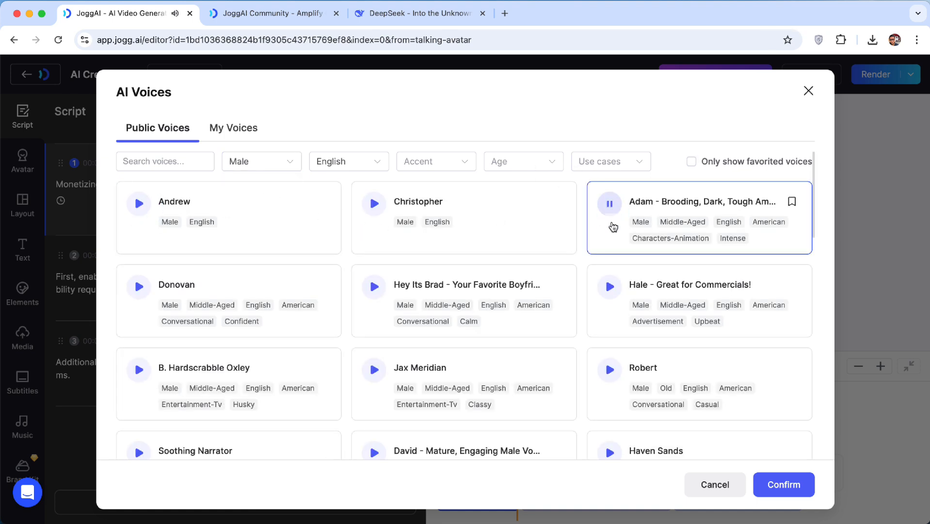
{"action": "left_click", "coordinate": [609, 286]}
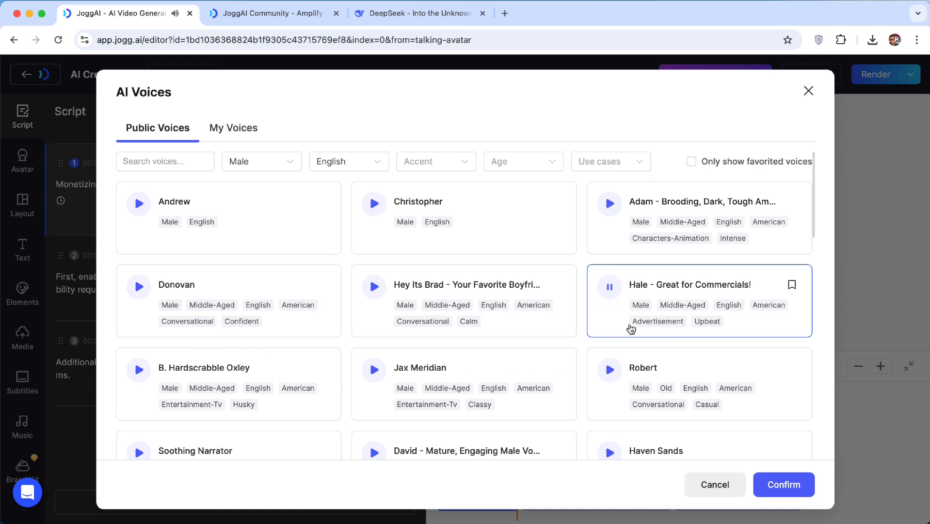
{"action": "scroll", "coordinate": [452, 357], "scroll_direction": "down", "scroll_amount": 3}
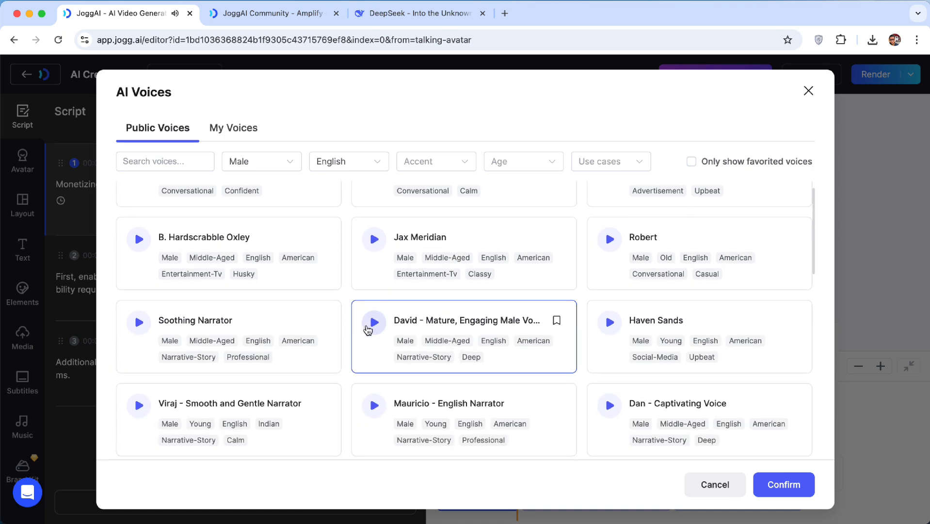
{"action": "left_click", "coordinate": [374, 323]}
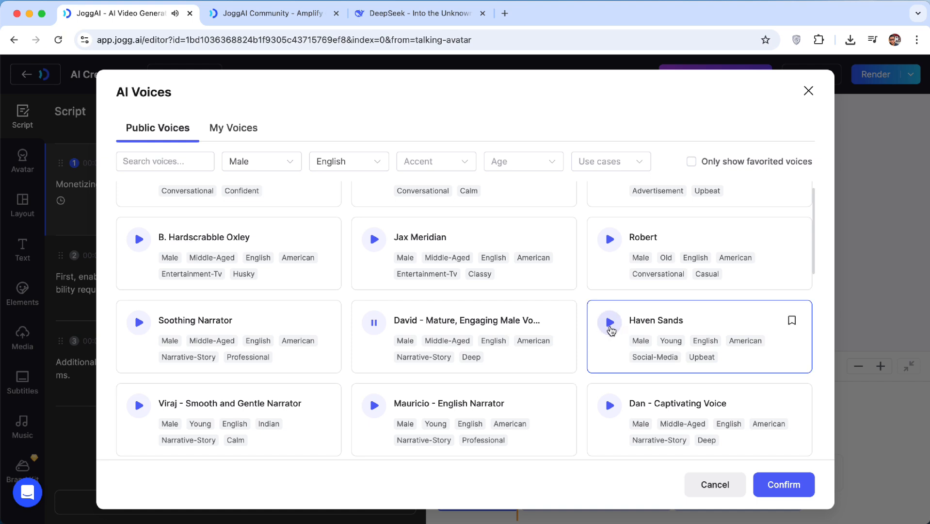
{"action": "left_click", "coordinate": [616, 266]}
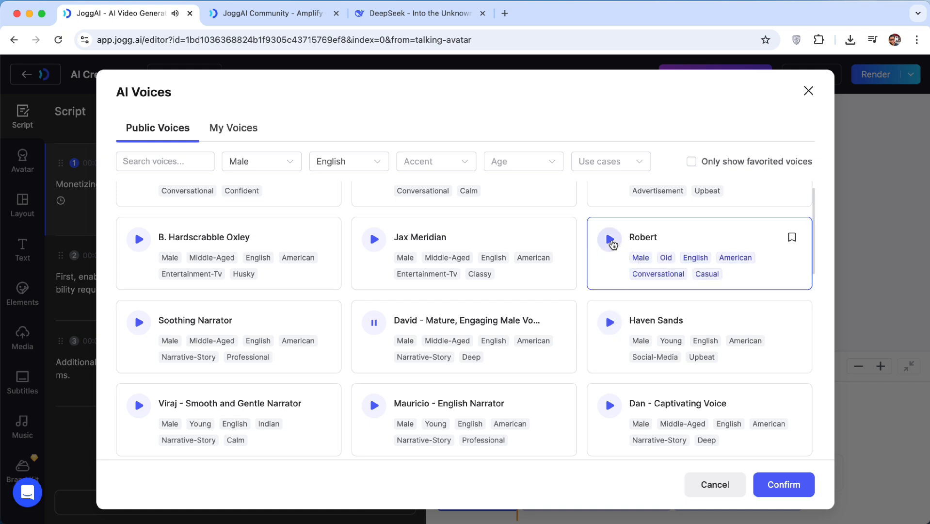
{"action": "left_click", "coordinate": [610, 239]}
{"action": "scroll", "coordinate": [612, 244], "scroll_direction": "up", "scroll_amount": 2}
{"action": "left_click", "coordinate": [609, 255]}
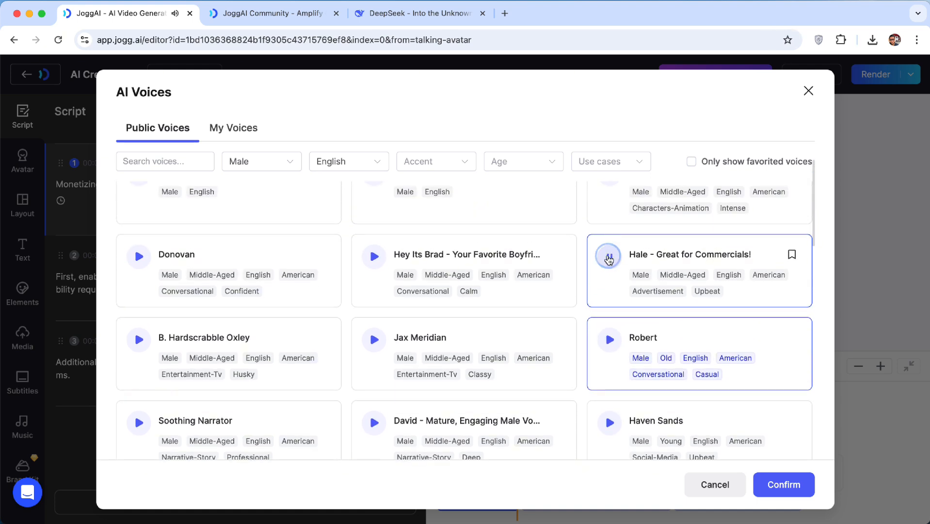
{"action": "left_click", "coordinate": [704, 269]}
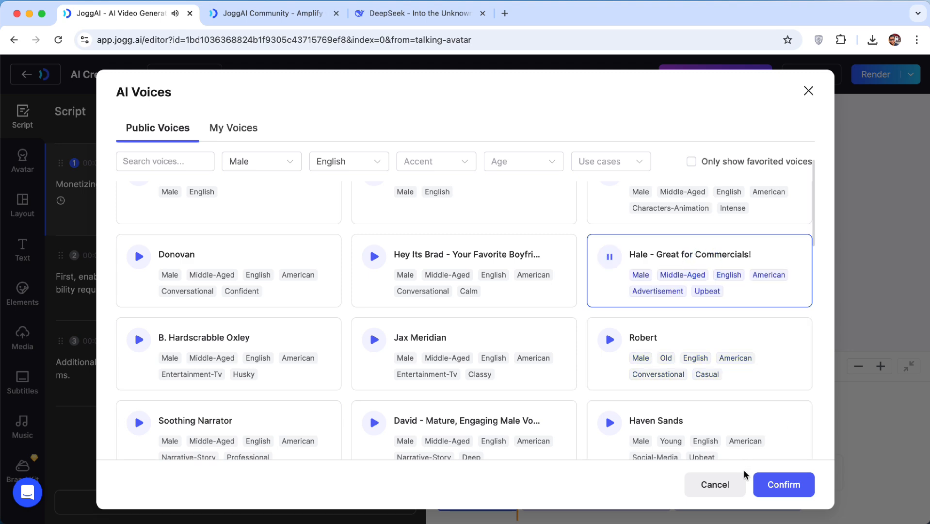
{"action": "left_click", "coordinate": [774, 484]}
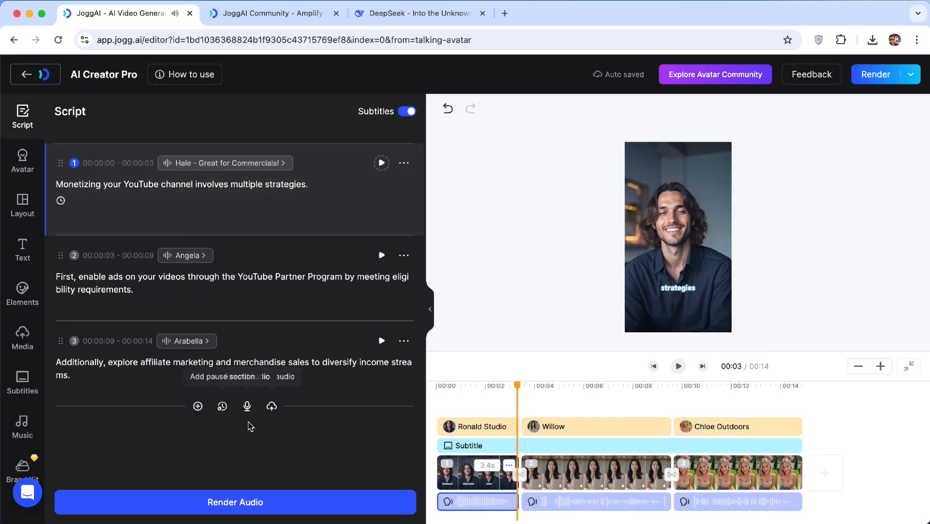
Apply the yellow-highlight 'Welcome to JoggAI' subtitle font combination to all scenes and scrub to preview it
{"action": "left_click", "coordinate": [574, 408]}
{"action": "left_click", "coordinate": [488, 402]}
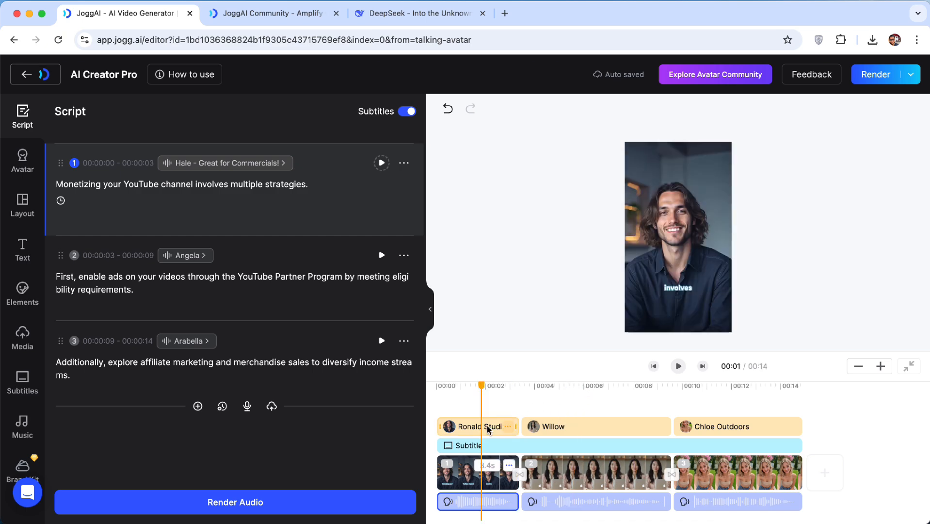
{"action": "left_click", "coordinate": [489, 446]}
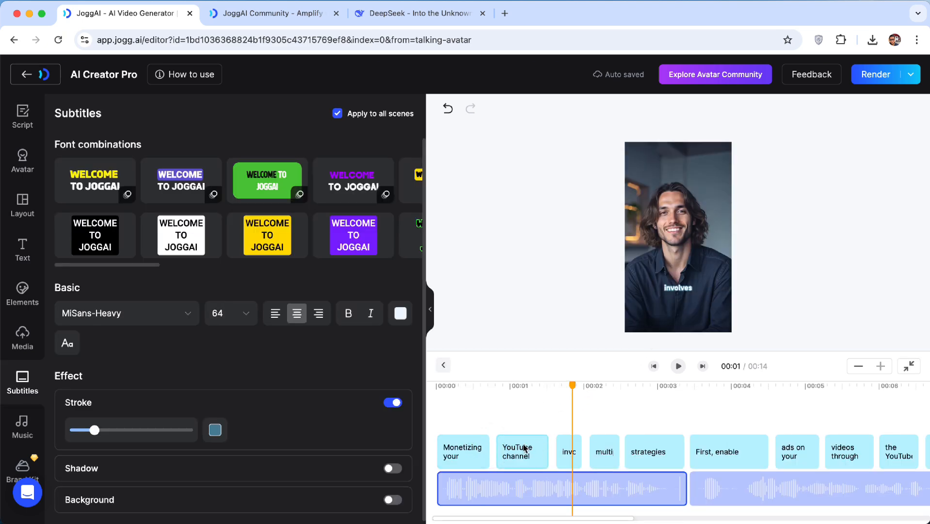
{"action": "left_click", "coordinate": [104, 189]}
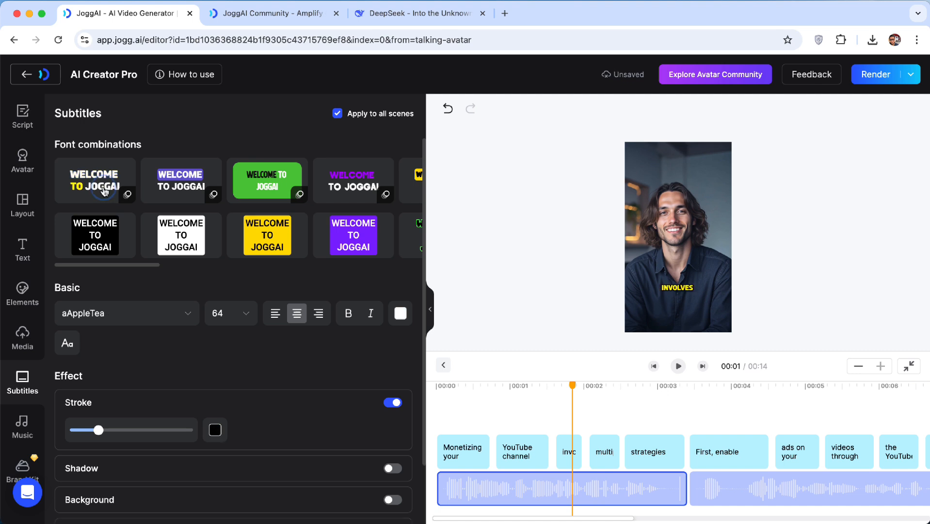
{"action": "left_click", "coordinate": [447, 387]}
{"action": "left_click", "coordinate": [530, 389]}
{"action": "left_click", "coordinate": [627, 386]}
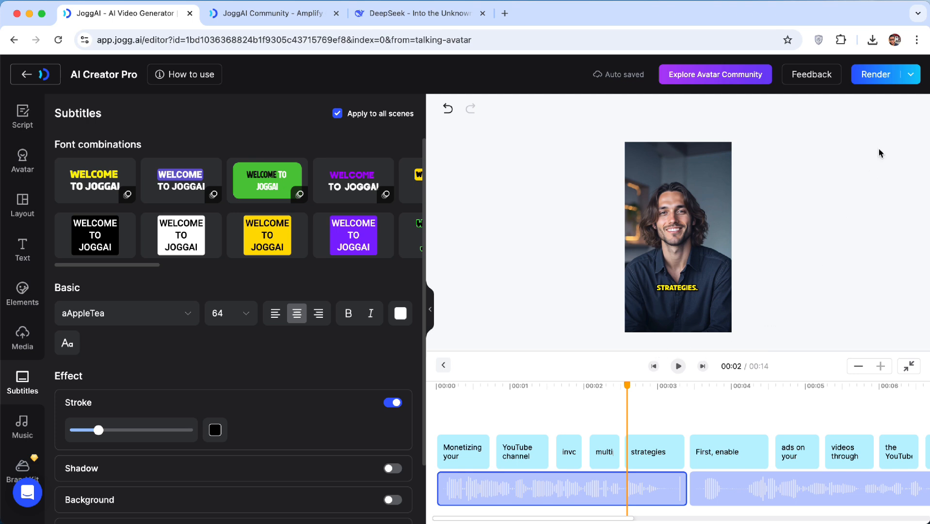
Render the video and submit it for generation
{"action": "left_click", "coordinate": [888, 76]}
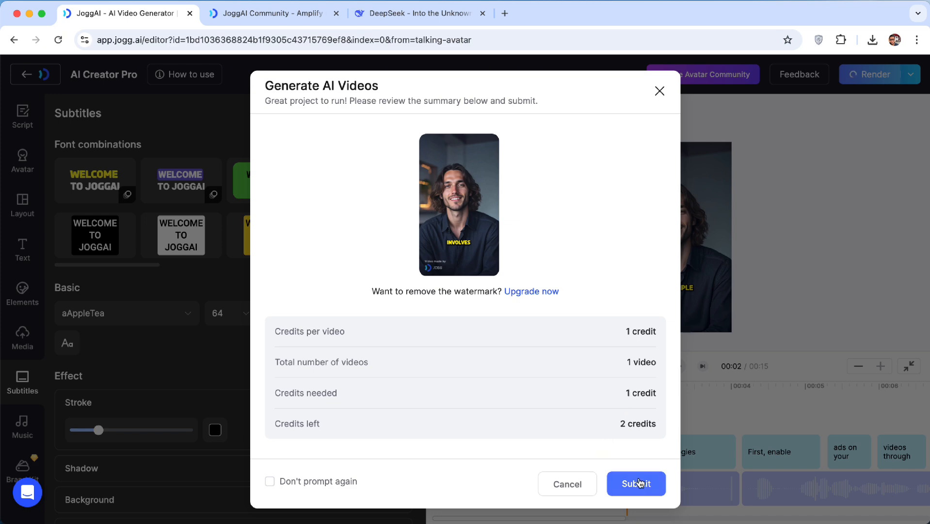
{"action": "left_click", "coordinate": [637, 483]}
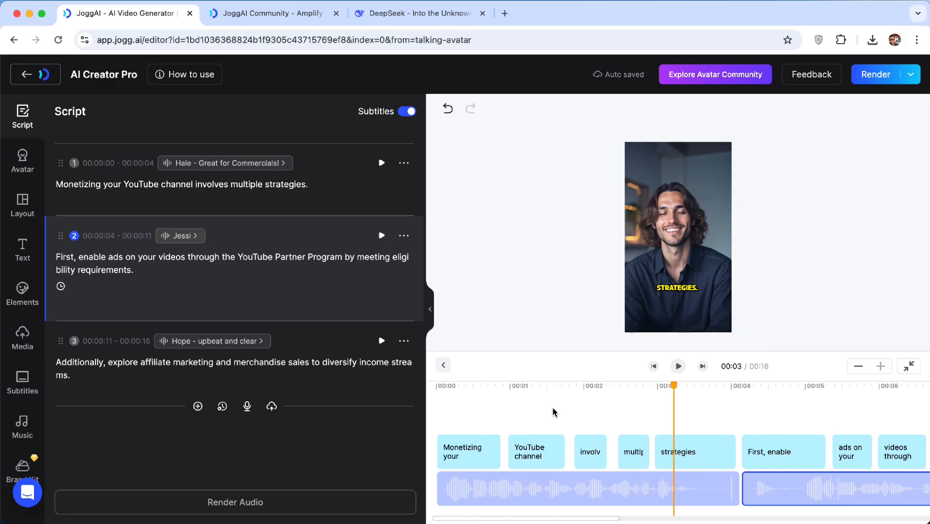
Review scene 1's voice and avatar settings and scrub the timeline through the scenes
{"action": "left_click", "coordinate": [265, 186]}
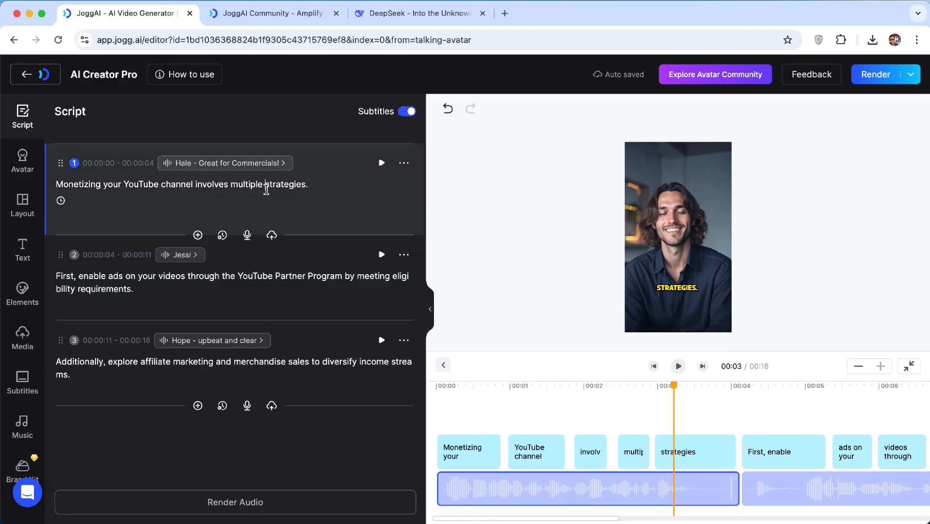
{"action": "left_click", "coordinate": [271, 165]}
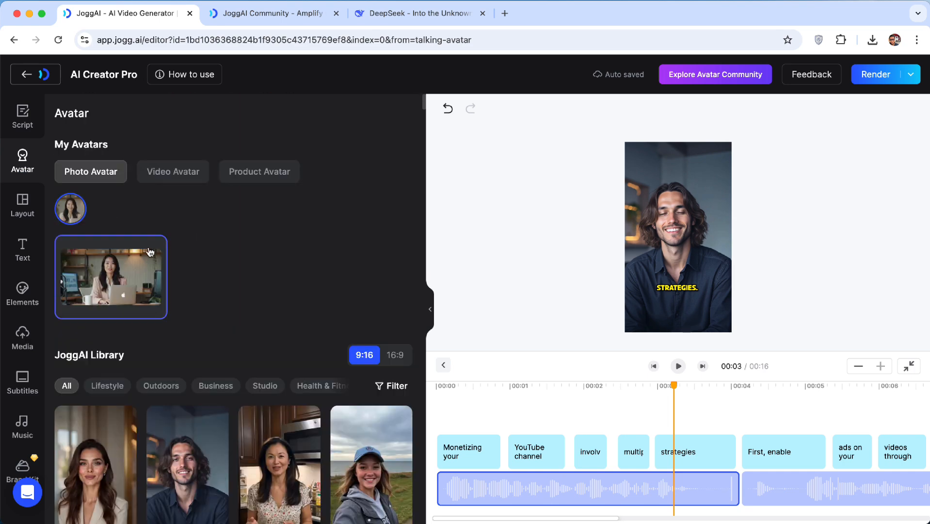
{"action": "left_click", "coordinate": [108, 277]}
{"action": "scroll", "coordinate": [821, 421], "scroll_direction": "right", "scroll_amount": 3}
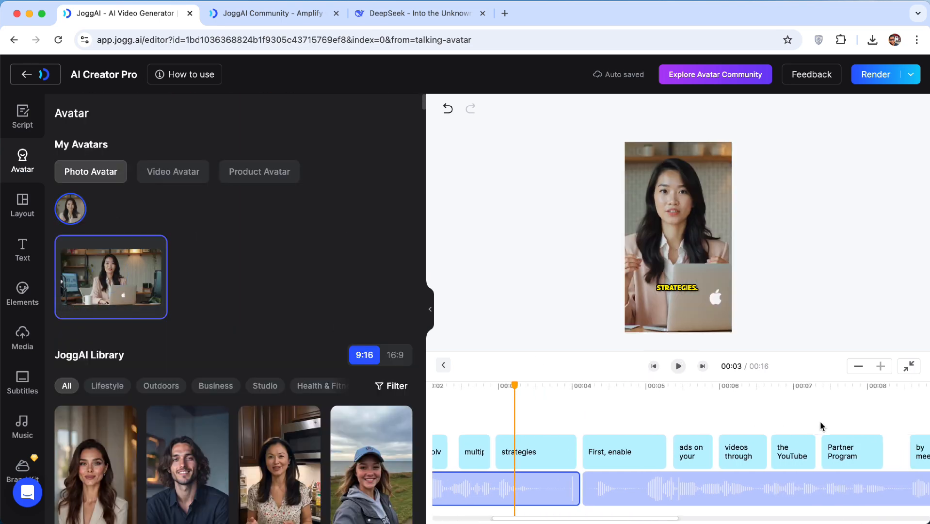
{"action": "left_click", "coordinate": [781, 418]}
{"action": "scroll", "coordinate": [780, 421], "scroll_direction": "right", "scroll_amount": 2}
{"action": "left_click", "coordinate": [714, 482]}
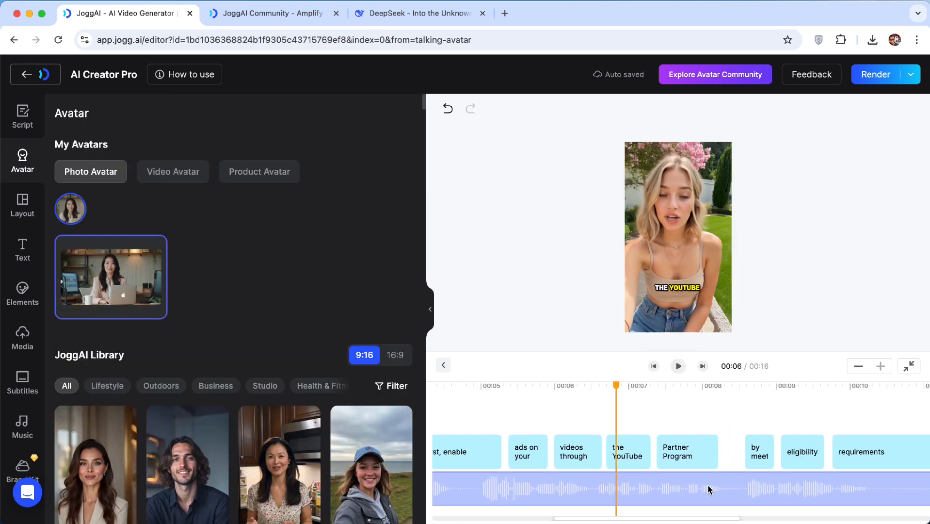
{"action": "left_click", "coordinate": [31, 127]}
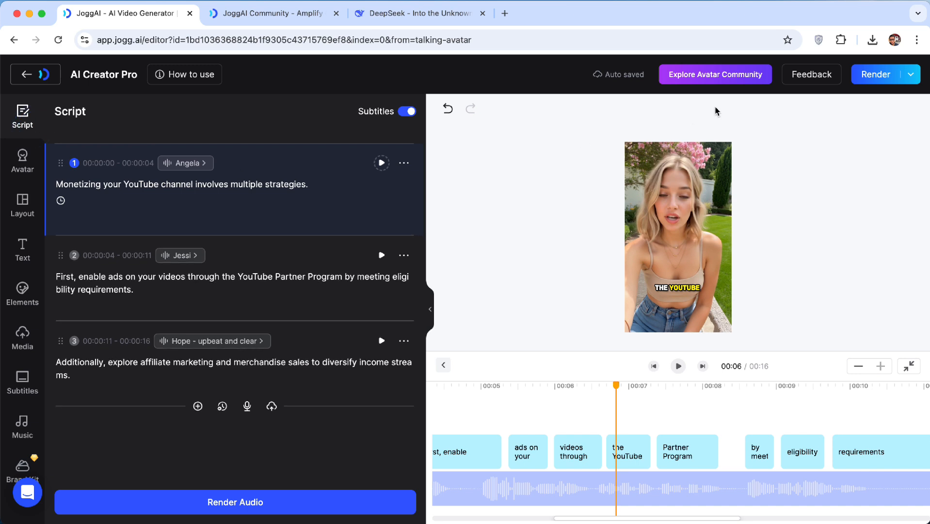
Open the rendered 'How to make money on youtube' video from Projects and download it
{"action": "left_click", "coordinate": [873, 78]}
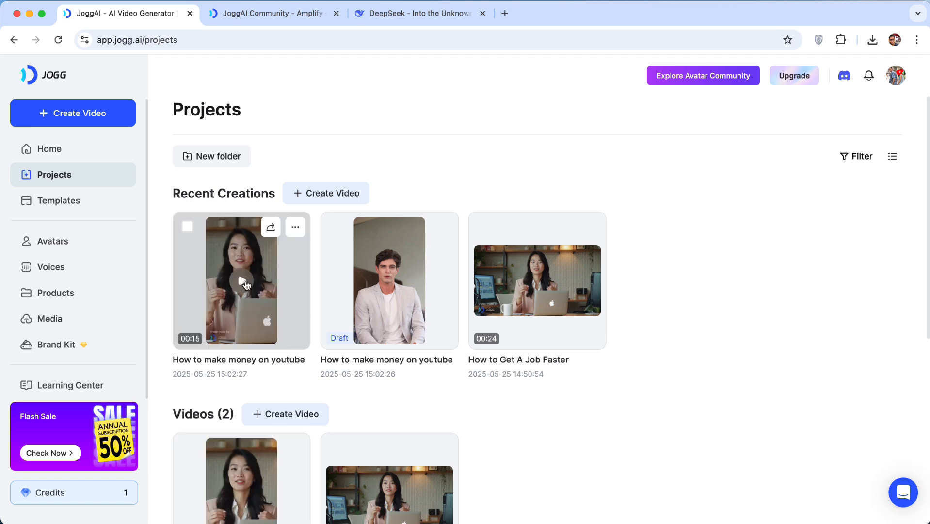
{"action": "left_click", "coordinate": [244, 284]}
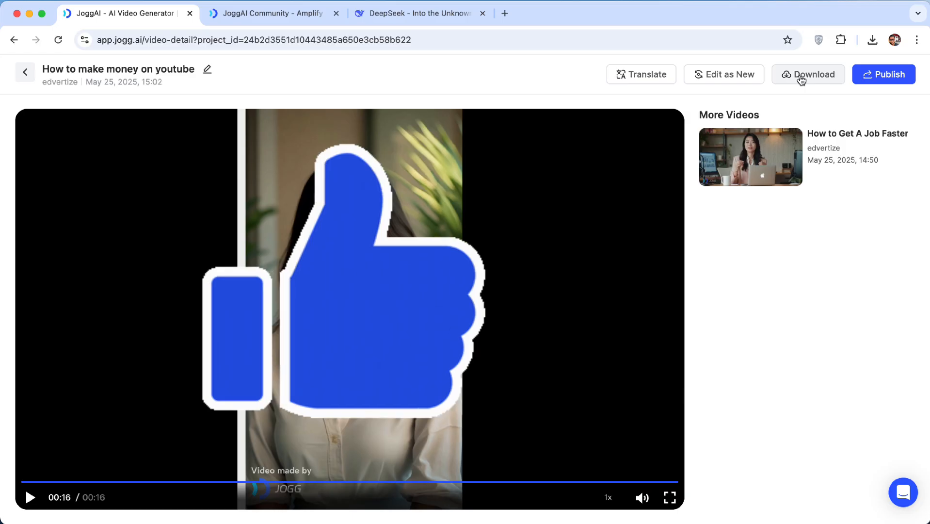
{"action": "left_click", "coordinate": [812, 80]}
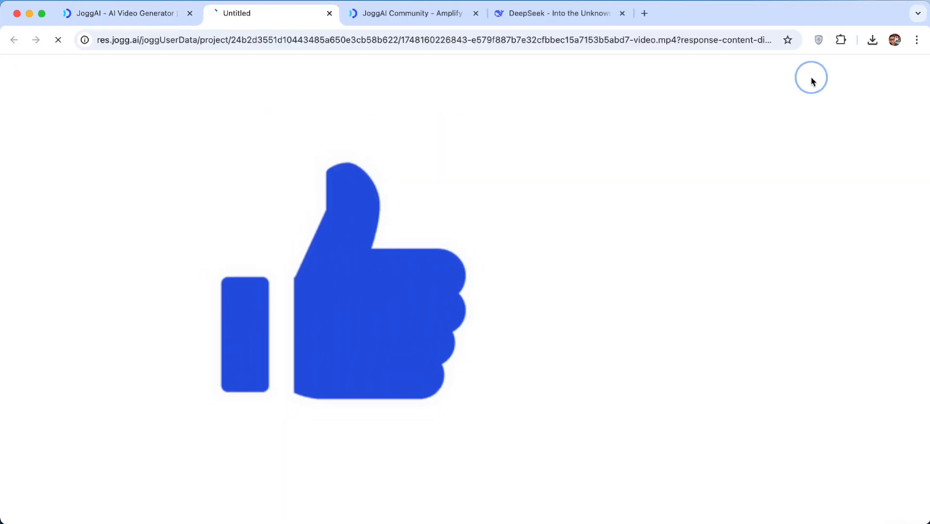